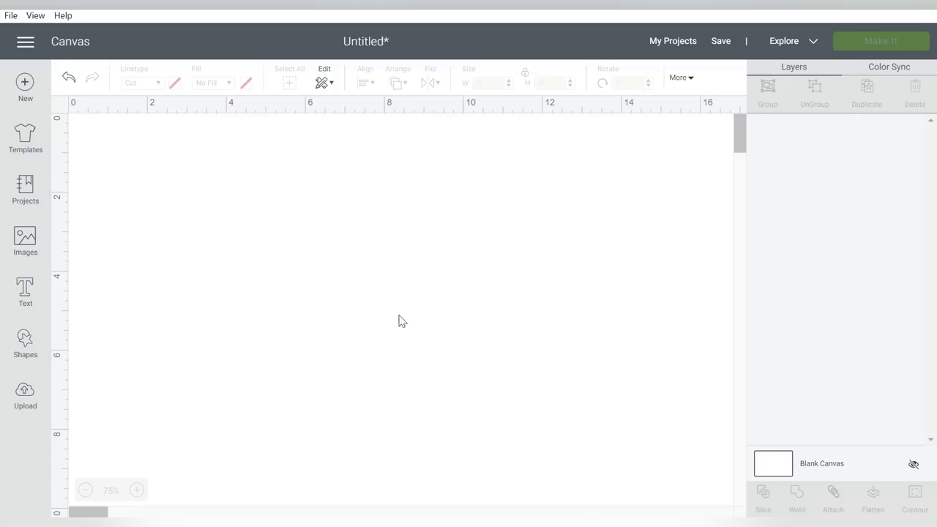
pyautogui.click(24, 392)
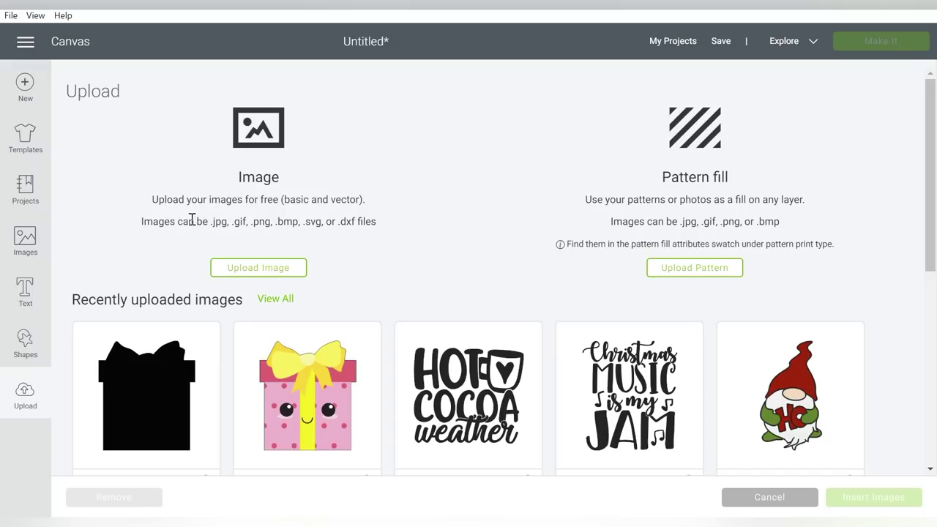
pyautogui.moveTo(158, 221); pyautogui.dragTo(388, 226)
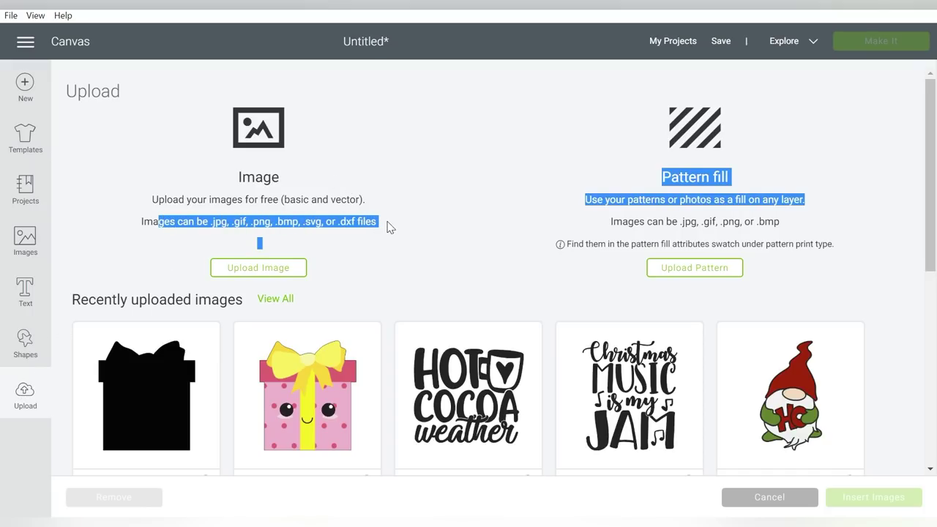
pyautogui.click(388, 227)
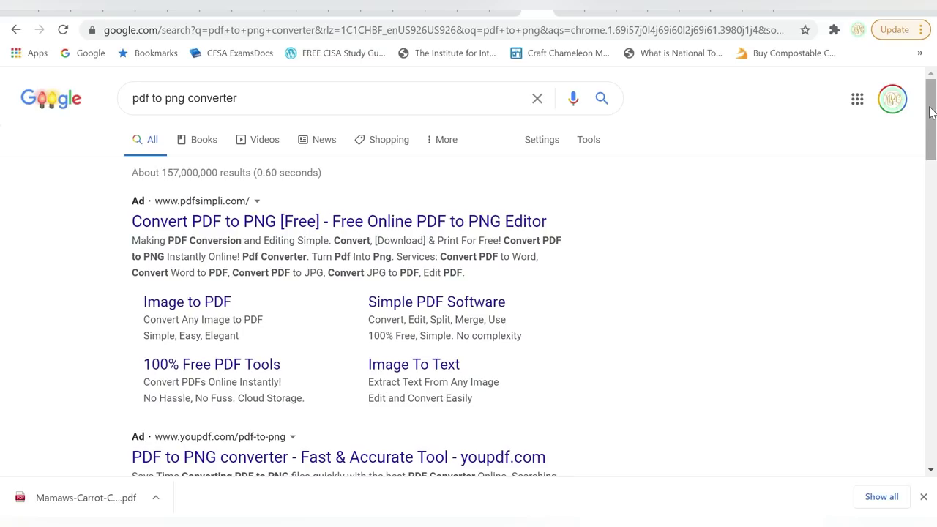
# - Load Mamaws-Carrot-Cake (1).pdf from Downloads into CloudConvert's PDF to PNG converter
pyautogui.moveTo(931, 112); pyautogui.dragTo(930, 214)
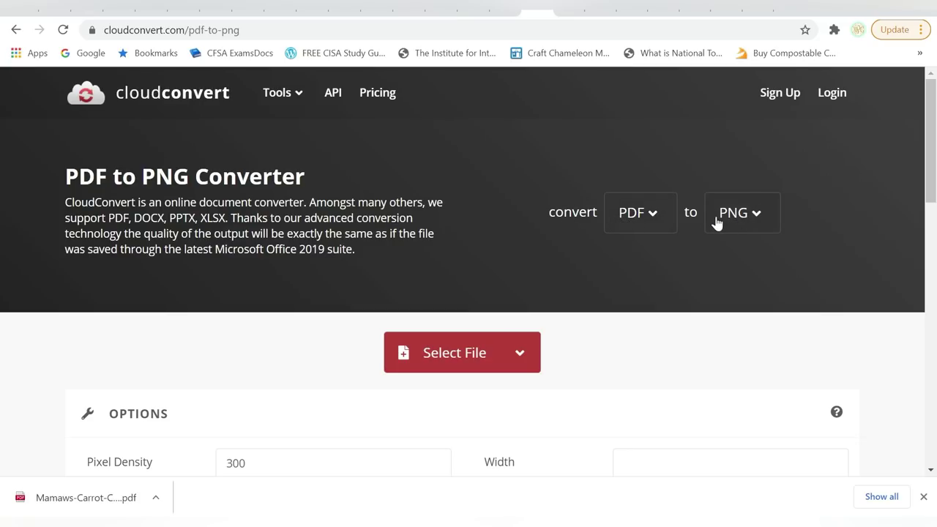
pyautogui.click(434, 349)
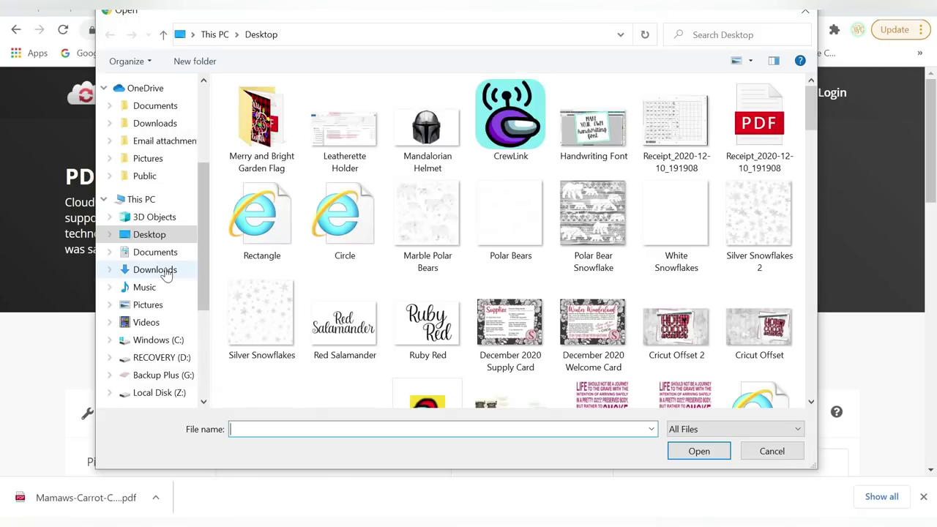
pyautogui.click(143, 269)
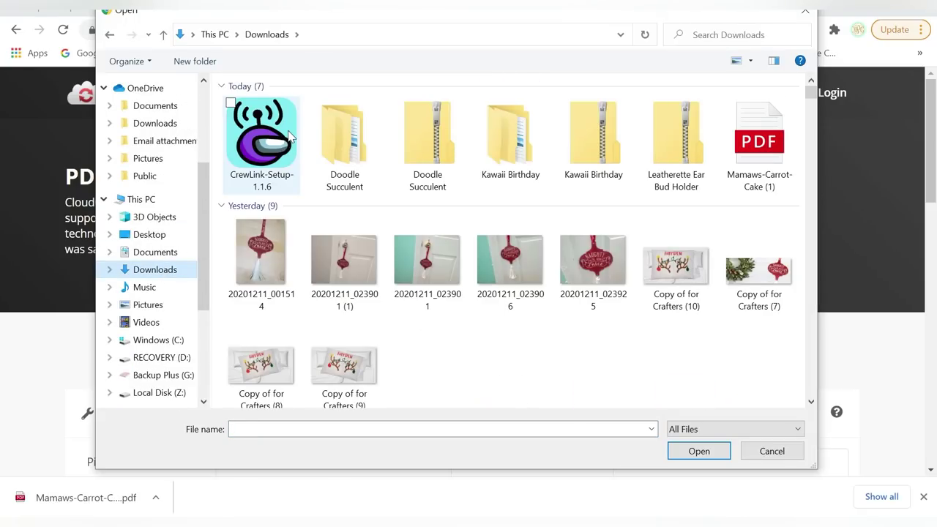
pyautogui.doubleClick(759, 139)
# - Convert the recipe PDF to PNG and download Mamaws-Carrot-Cake (1).png
pyautogui.scroll(-2, 776, 257)
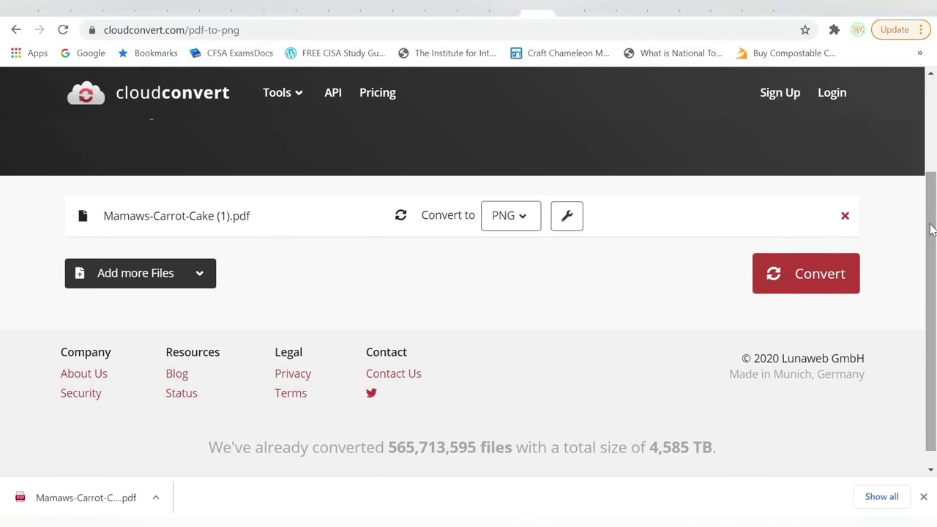
pyautogui.click(809, 276)
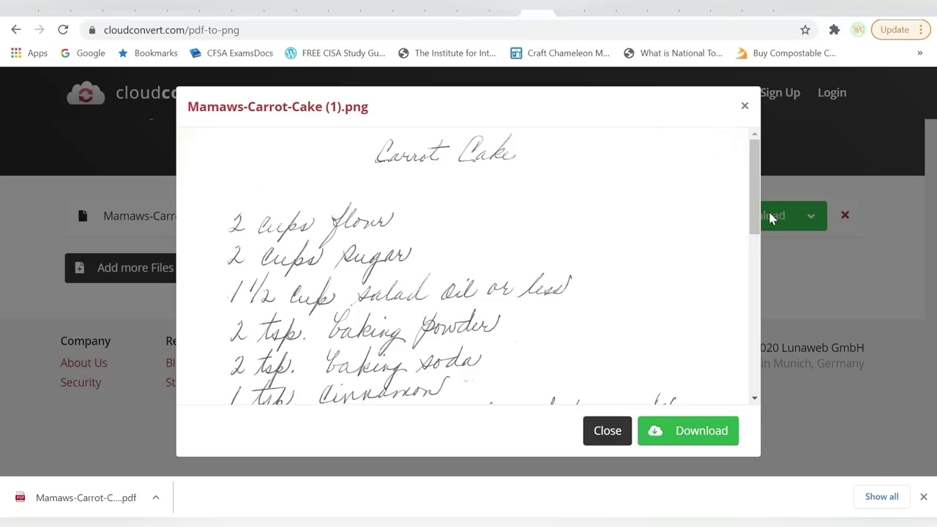
pyautogui.moveTo(758, 183); pyautogui.dragTo(756, 345)
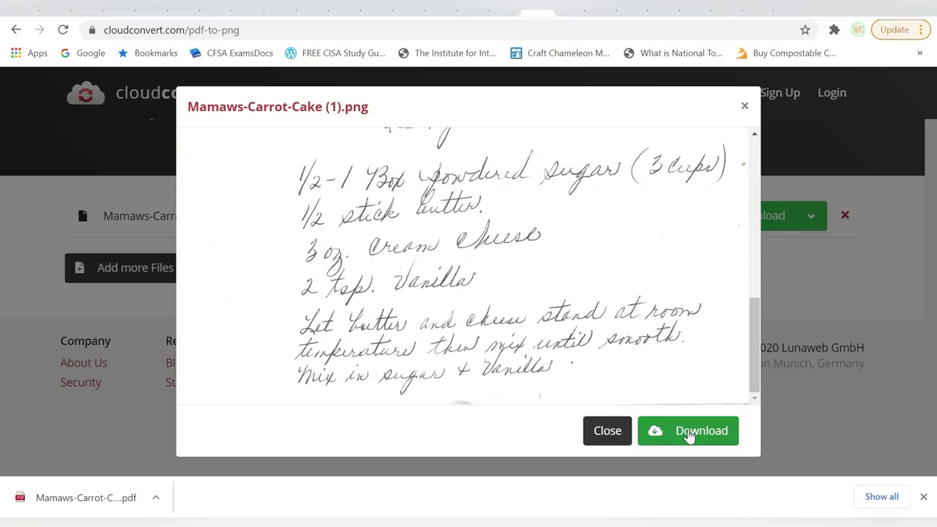
pyautogui.click(688, 434)
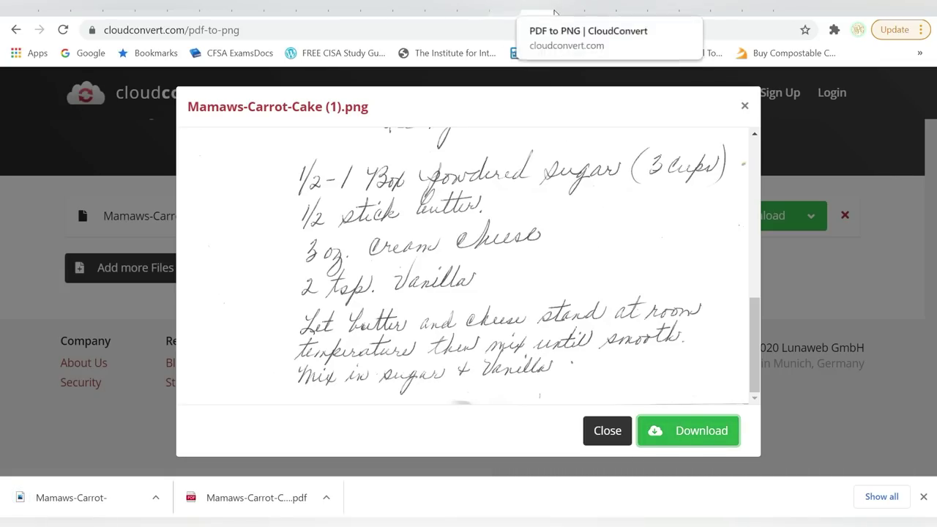
# - Upload the Mamaws-Carrot-Cake (1) recipe image to Picsvg
pyautogui.click(568, 12)
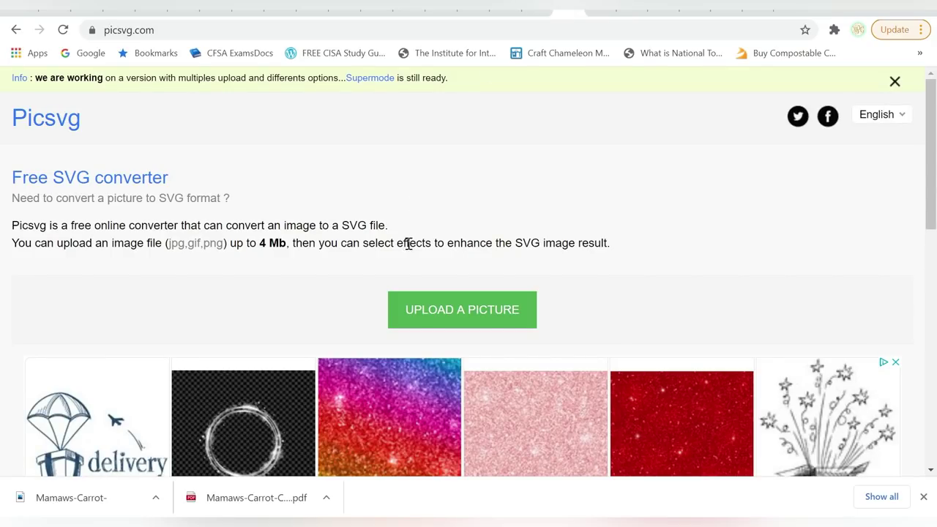
pyautogui.click(497, 312)
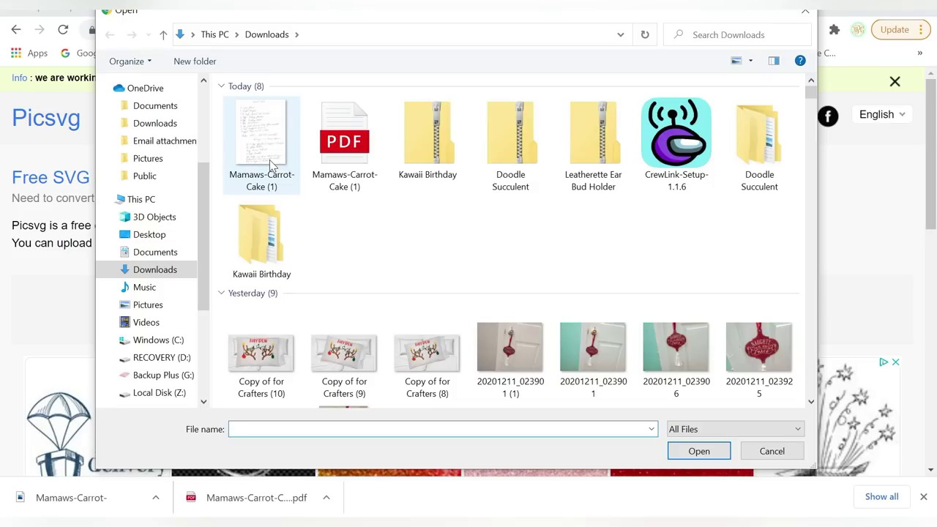
pyautogui.click(263, 126)
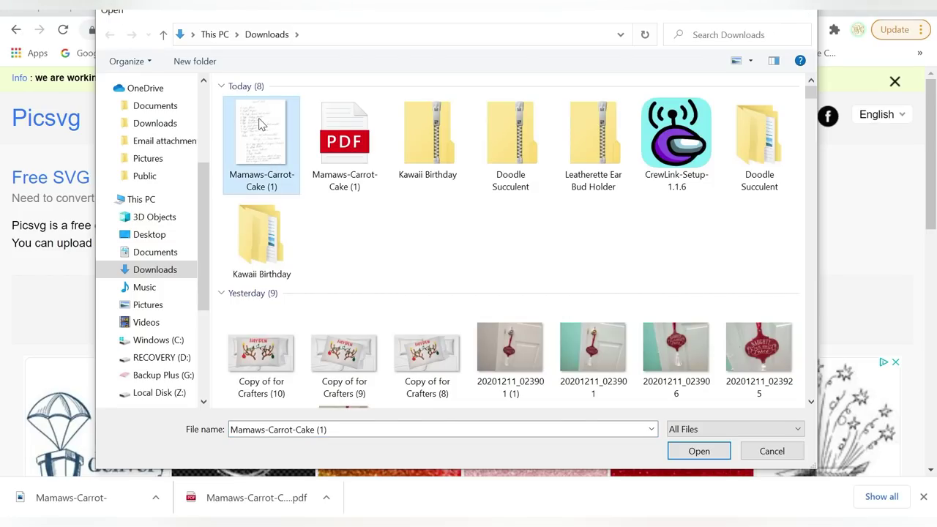
pyautogui.doubleClick(259, 125)
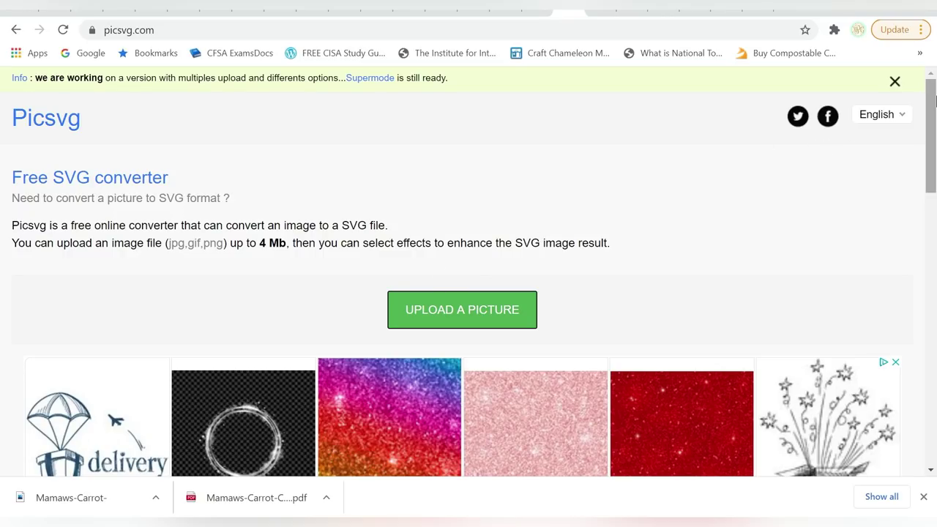
# - Set the trace Details to Strong and the filter to Invert #3
pyautogui.moveTo(935, 103); pyautogui.dragTo(927, 229)
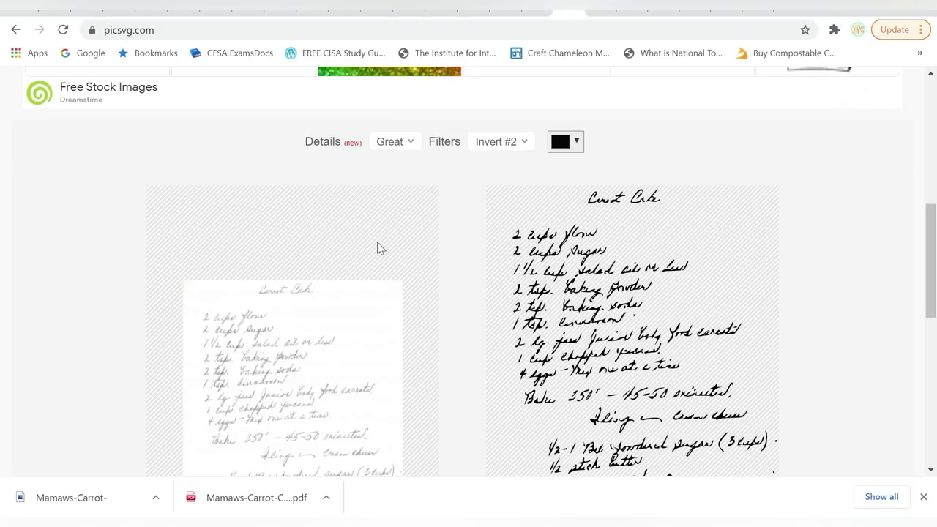
pyautogui.click(516, 143)
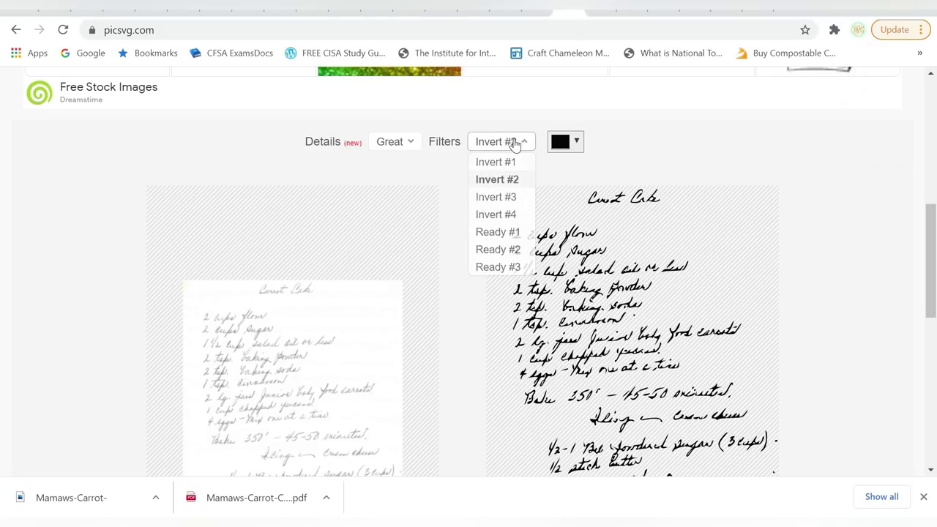
pyautogui.click(517, 142)
pyautogui.click(412, 144)
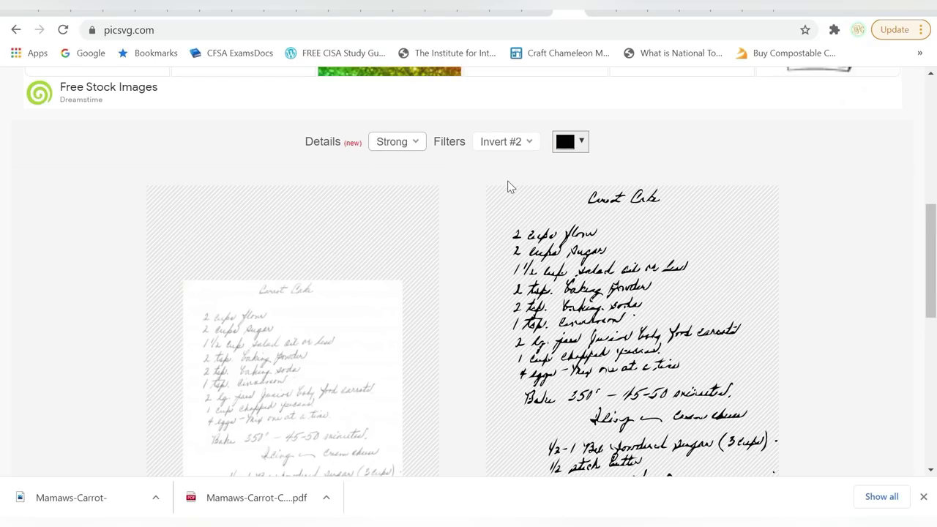
pyautogui.click(504, 143)
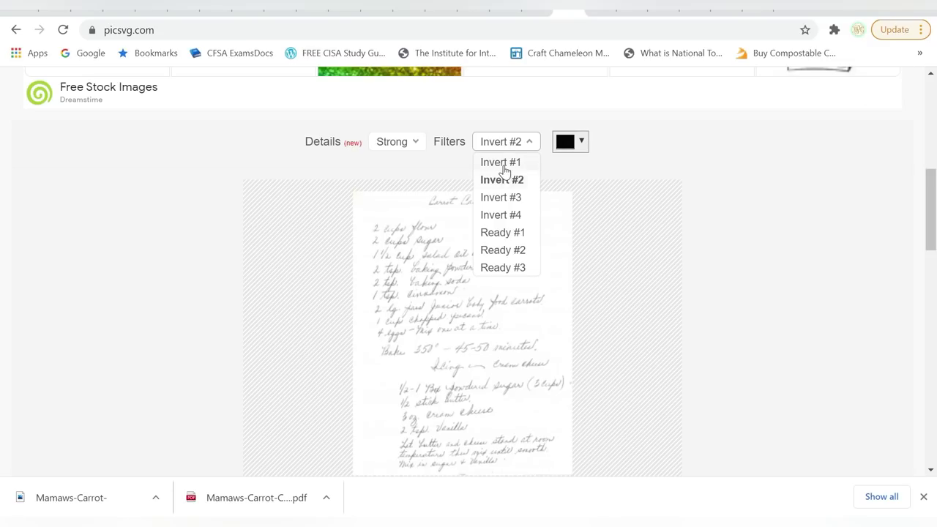
pyautogui.click(503, 161)
pyautogui.moveTo(933, 192); pyautogui.dragTo(934, 245)
pyautogui.click(505, 92)
pyautogui.click(502, 146)
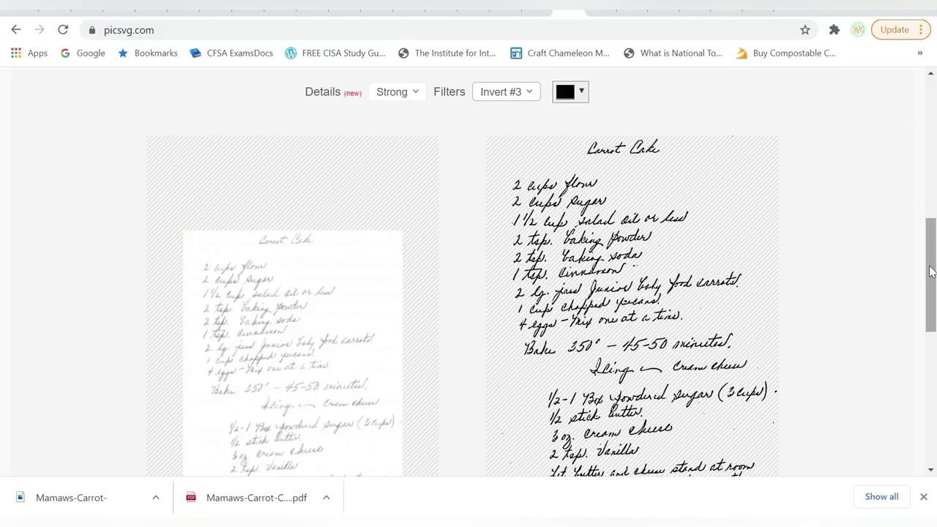
# - Download the traced SVG as j1uuFtNqe2.svg and go back to CloudConvert
pyautogui.moveTo(932, 268); pyautogui.dragTo(932, 338)
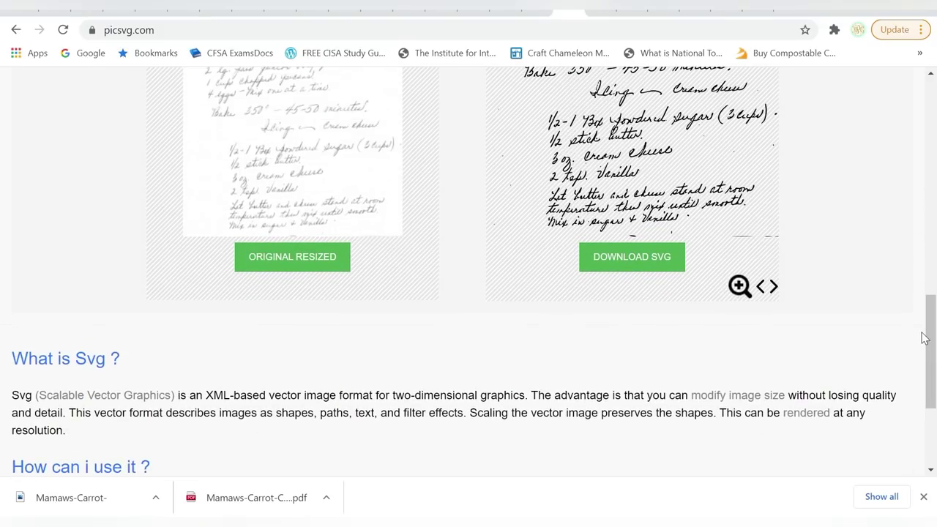
pyautogui.click(600, 268)
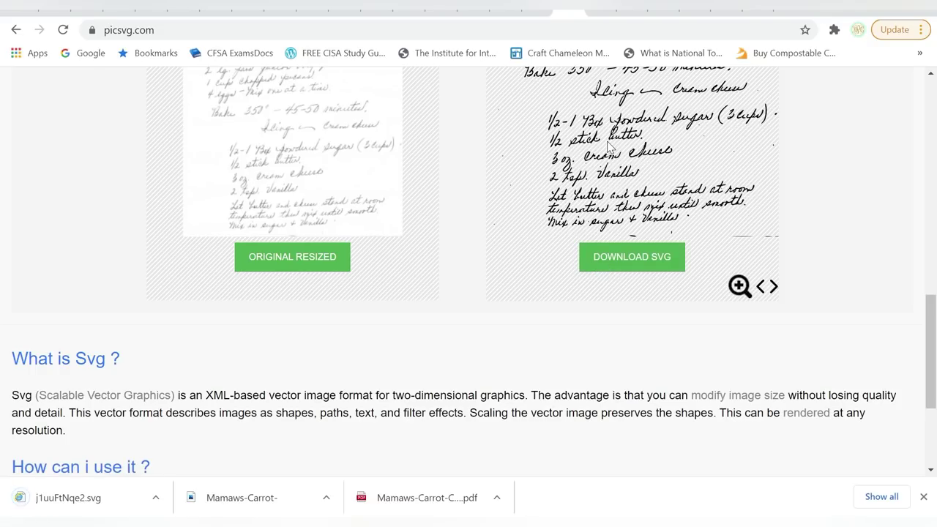
pyautogui.click(542, 12)
# - Go to pixlr.com and launch the Pixlr X editor
pyautogui.click(510, 28)
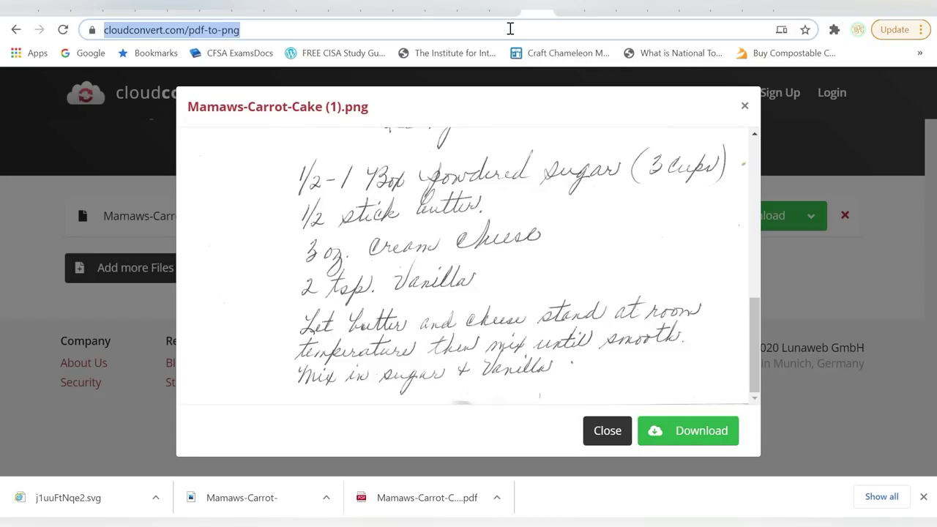
pyautogui.write('pixlr')
pyautogui.press('Return')
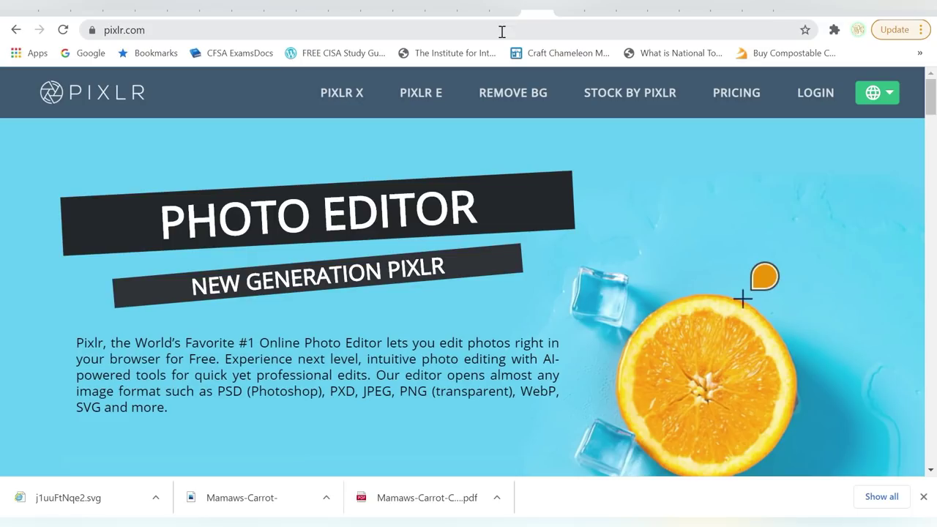
pyautogui.click(338, 94)
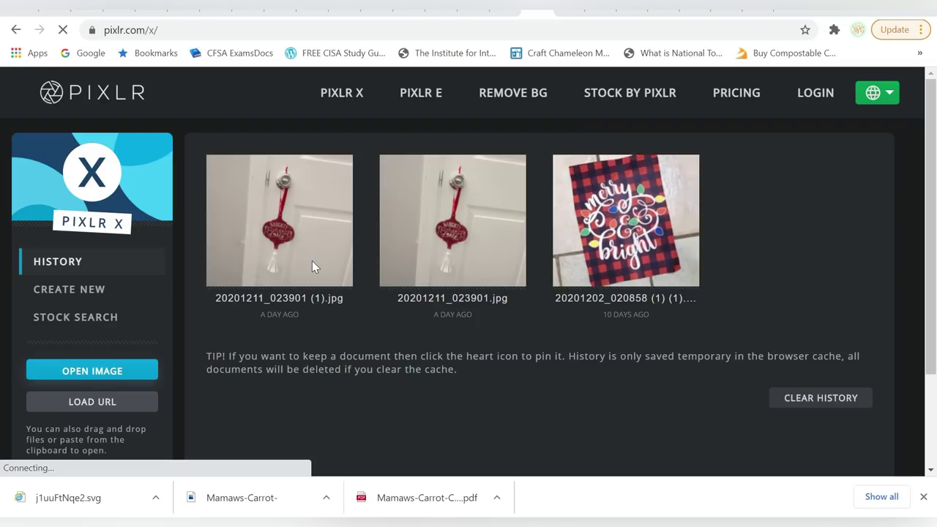
# - Open the carrot cake recipe image, pre-resized to Full HD at 1484 x 1920 px
pyautogui.hotkey('ctrl', 'o')
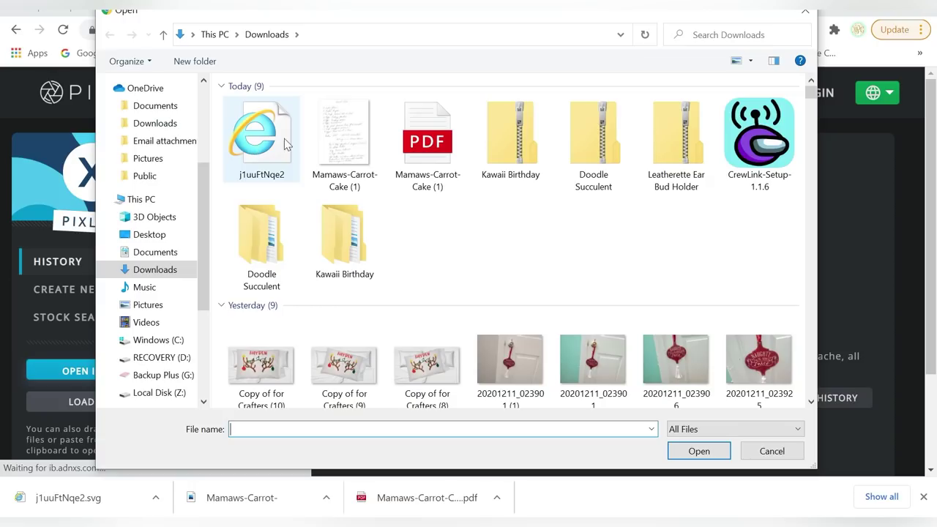
pyautogui.doubleClick(354, 136)
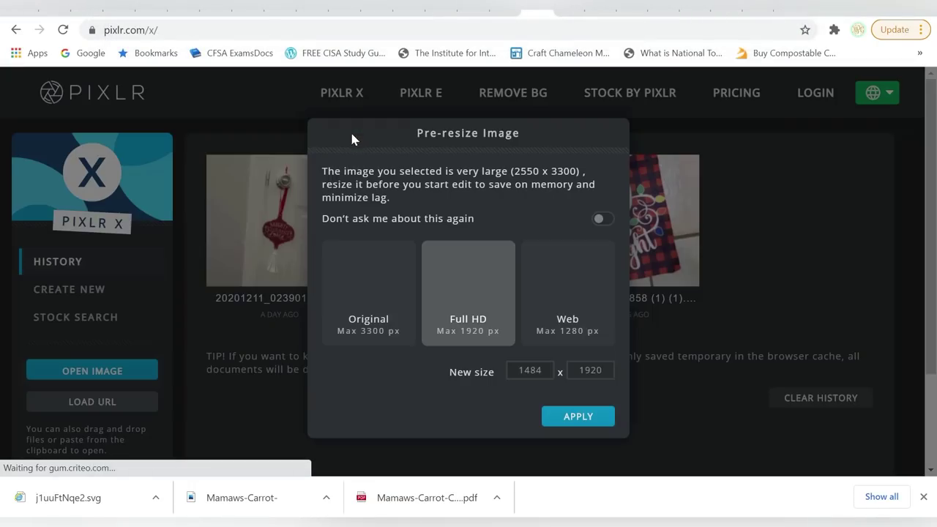
pyautogui.click(554, 418)
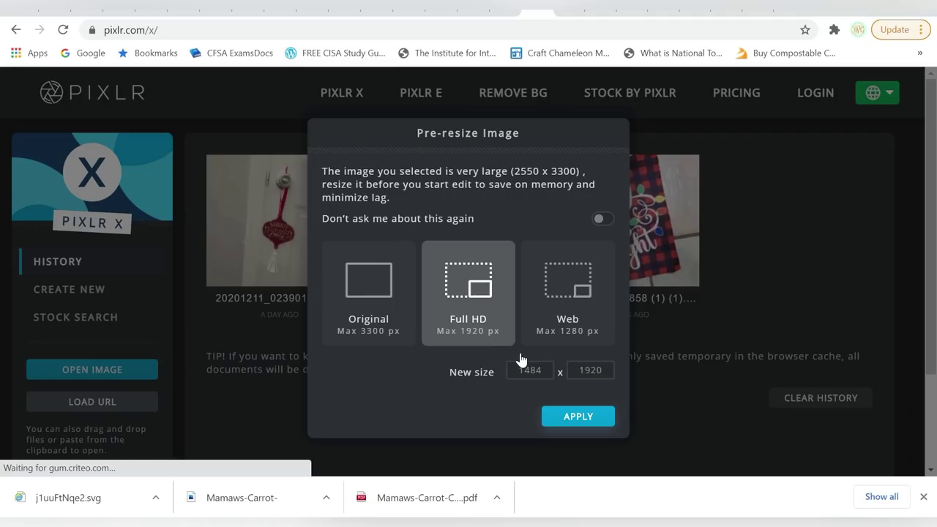
pyautogui.click(566, 417)
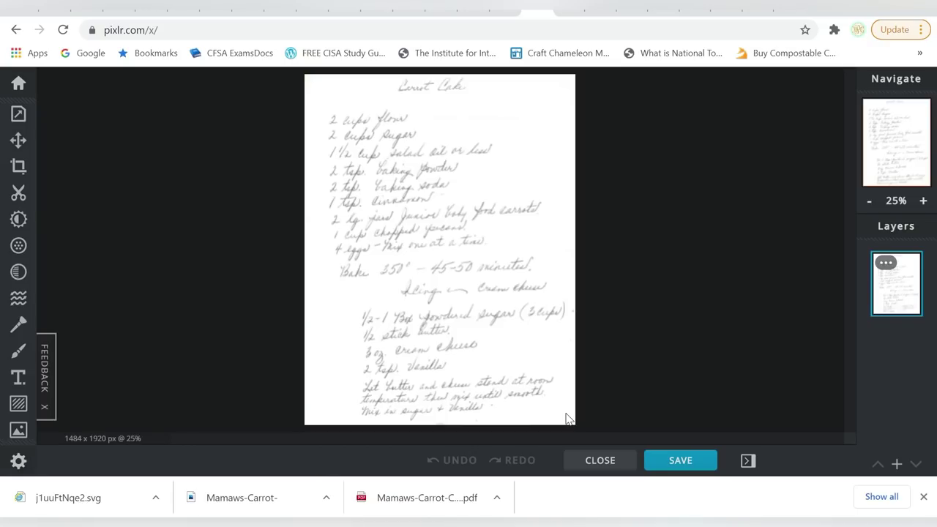
# - Try black-and-white, vibrance and saturation adjustments on the recipe, then discard them
pyautogui.click(20, 222)
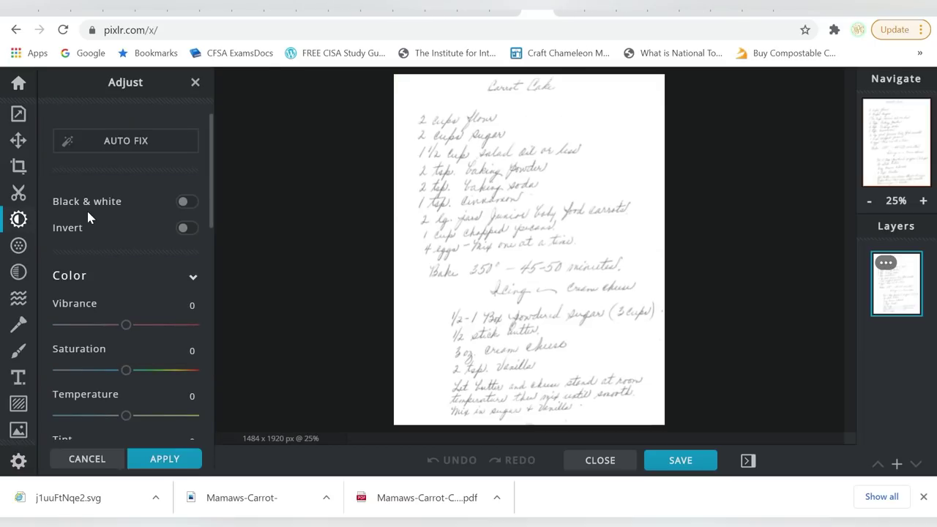
pyautogui.click(184, 203)
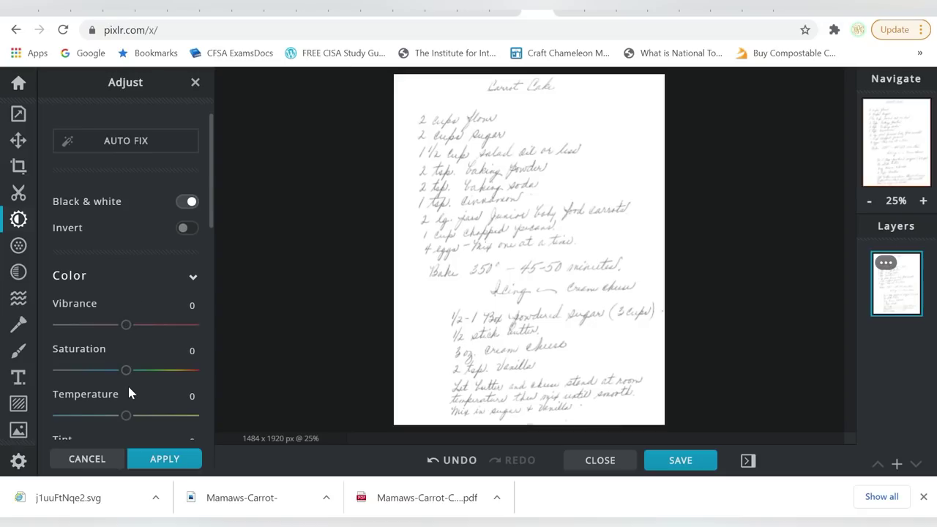
pyautogui.moveTo(126, 325); pyautogui.dragTo(164, 328)
pyautogui.moveTo(126, 371)
pyautogui.mouseDown()
pyautogui.moveTo(185, 371)
pyautogui.moveTo(121, 371)
pyautogui.mouseUp()
pyautogui.moveTo(126, 415)
pyautogui.mouseDown()
pyautogui.moveTo(105, 415)
pyautogui.moveTo(142, 417)
pyautogui.moveTo(126, 417)
pyautogui.mouseUp()
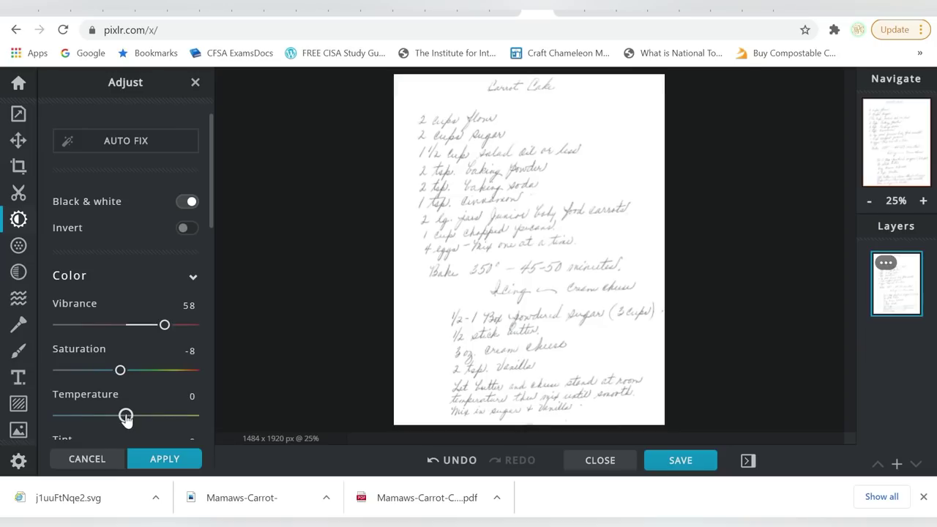
pyautogui.click(87, 459)
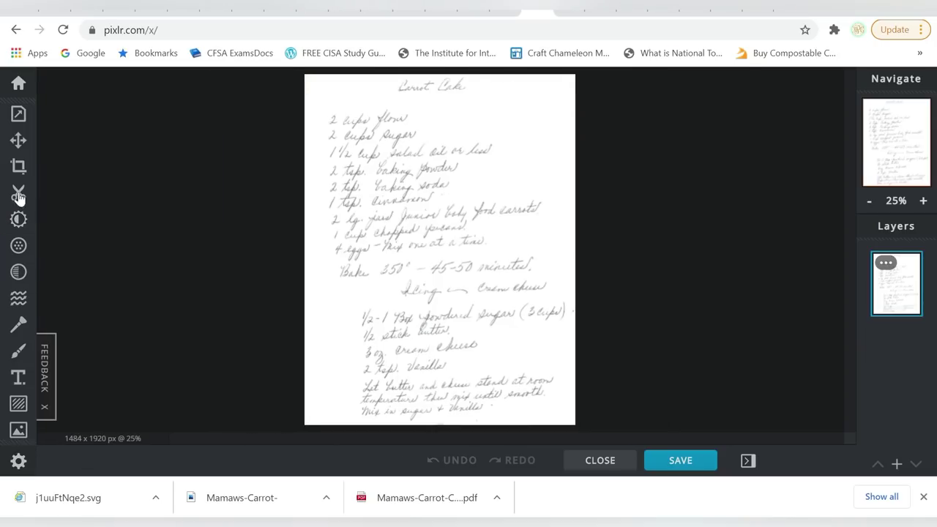
# - Apply the Filter settings Clarity 100 and Sharpen 57 to the recipe
pyautogui.click(19, 245)
pyautogui.moveTo(59, 185); pyautogui.dragTo(117, 188)
pyautogui.moveTo(126, 230); pyautogui.dragTo(193, 230)
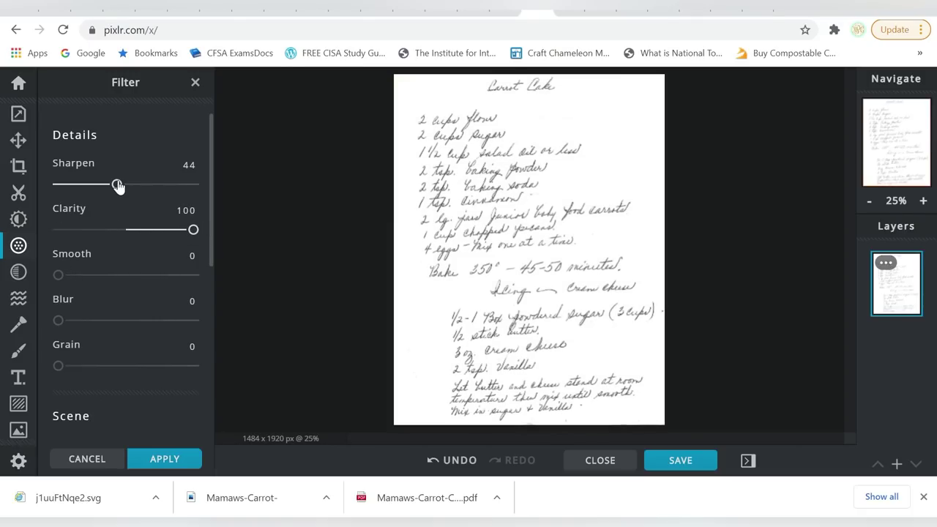
pyautogui.moveTo(117, 184); pyautogui.dragTo(136, 184)
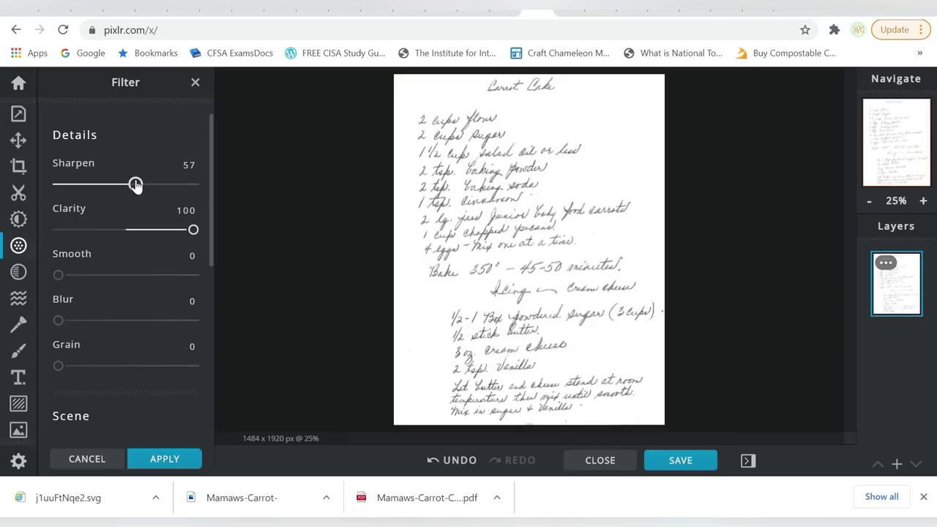
# - Save the sharpened recipe as a PNG download and return to Picsvg
pyautogui.click(681, 459)
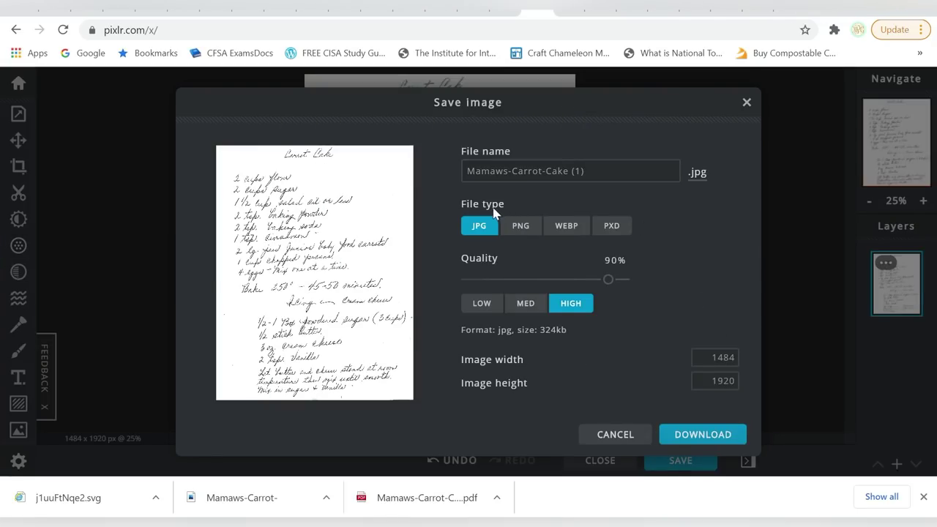
pyautogui.click(514, 230)
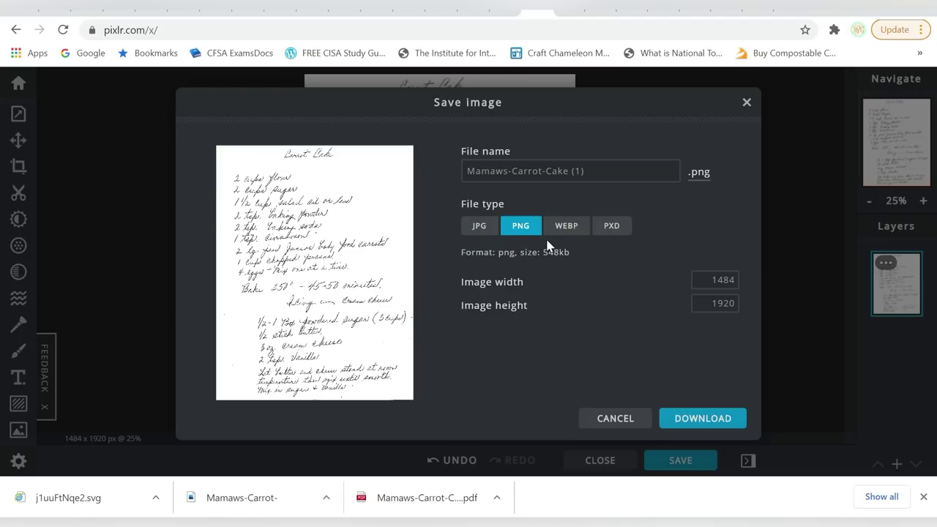
pyautogui.click(690, 418)
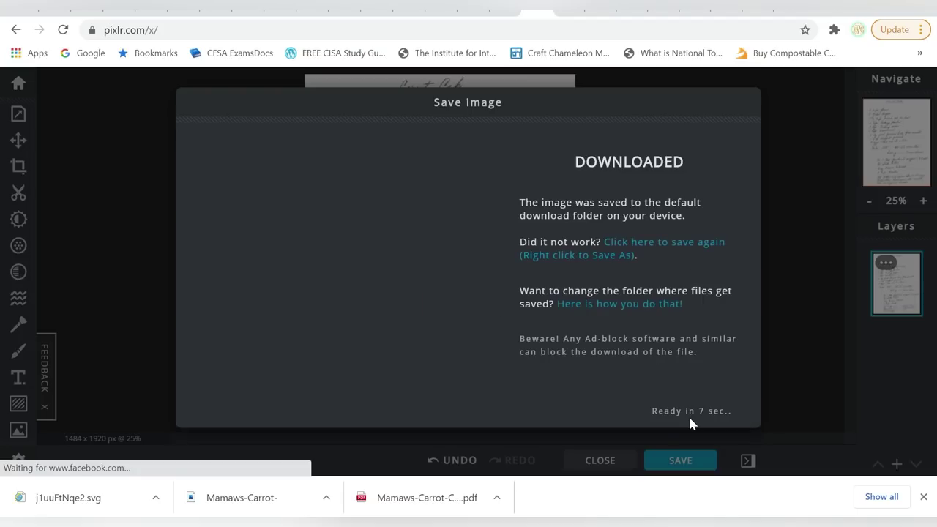
pyautogui.click(570, 9)
# - Upload the sharpened recipe PNG to Picsvg
pyautogui.moveTo(932, 344); pyautogui.dragTo(932, 147)
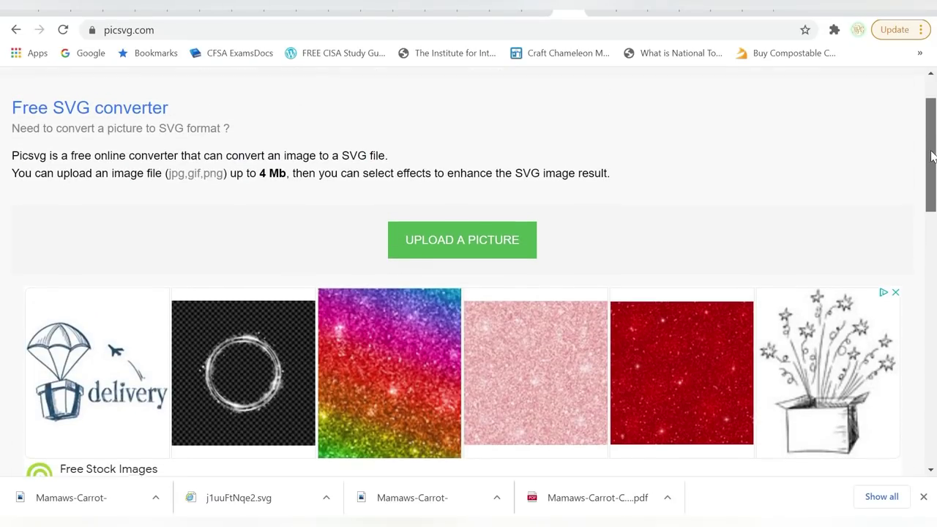
pyautogui.click(504, 242)
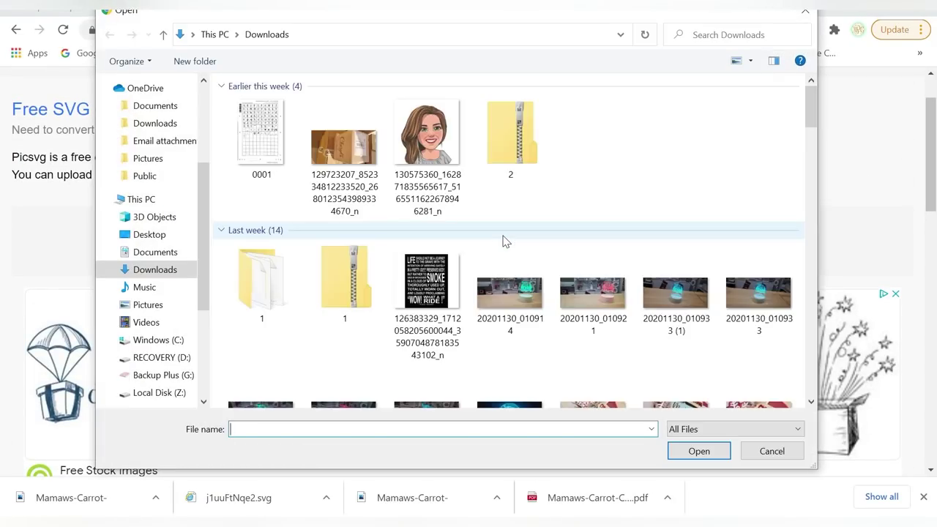
pyautogui.press('Escape')
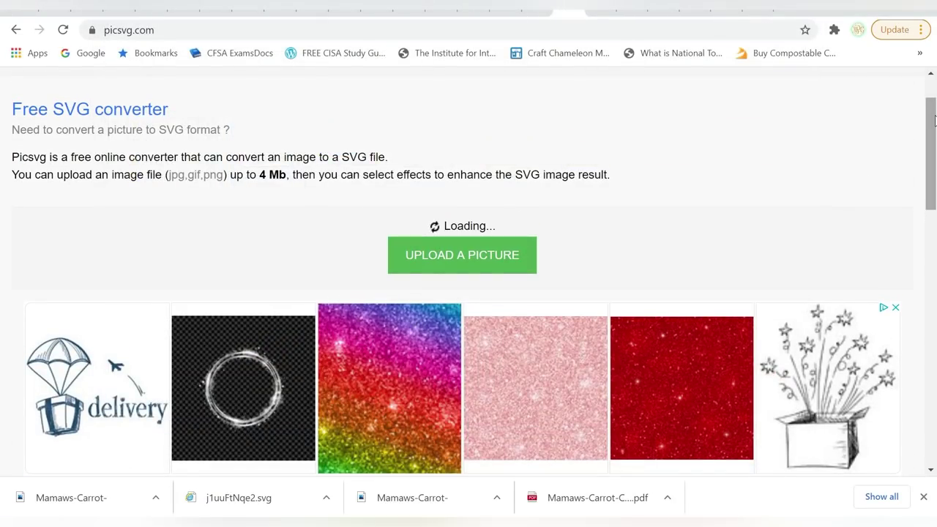
pyautogui.moveTo(932, 121); pyautogui.dragTo(934, 253)
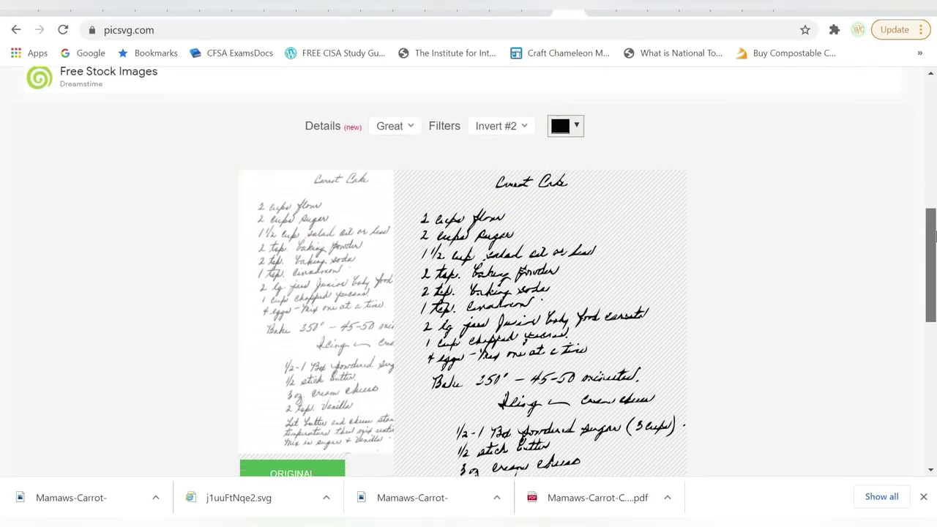
# - Set the trace Details to Strong and the filter to Invert #3
pyautogui.click(392, 79)
pyautogui.click(393, 117)
pyautogui.click(504, 75)
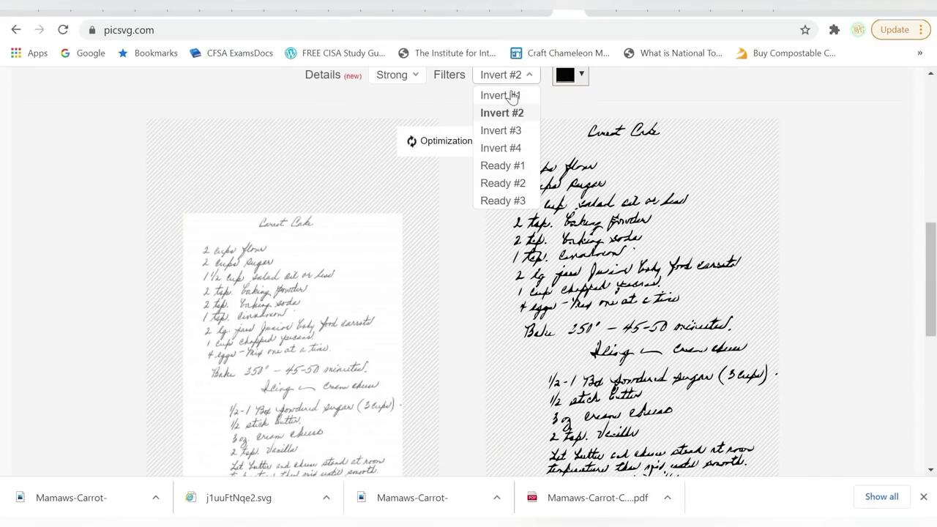
pyautogui.click(508, 130)
# - Download the second traced SVG, Pz2L4q2wWD.svg
pyautogui.click(921, 29)
pyautogui.click(880, 189)
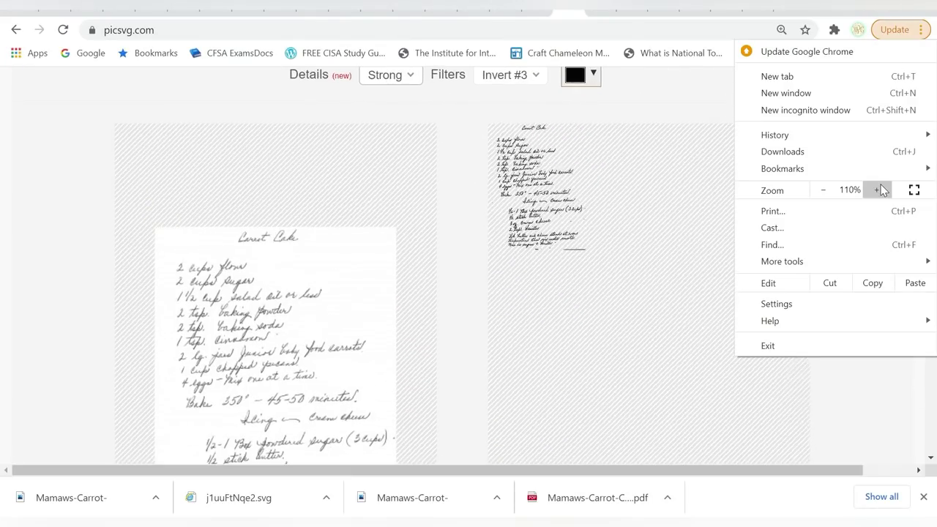
pyautogui.click(881, 190)
pyautogui.click(880, 190)
pyautogui.click(881, 189)
pyautogui.click(881, 189)
pyautogui.press('Escape')
pyautogui.moveTo(929, 199); pyautogui.dragTo(928, 292)
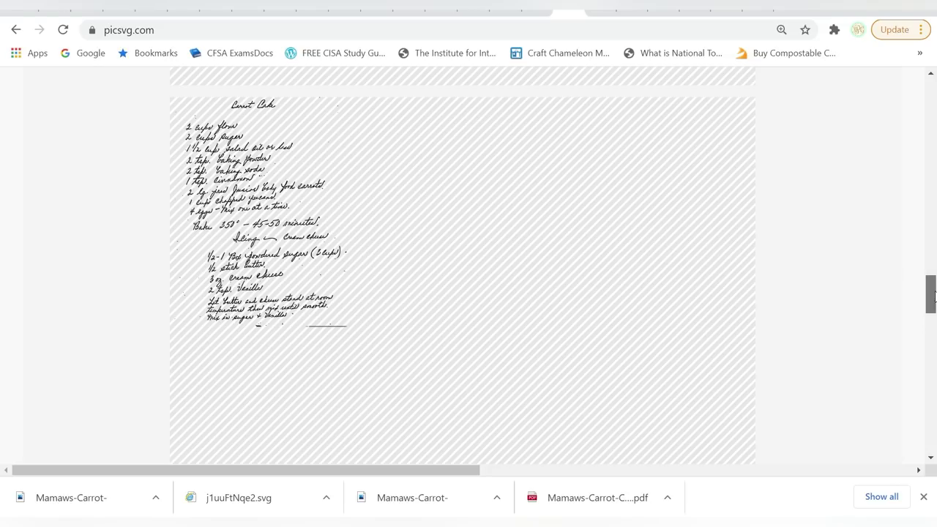
pyautogui.moveTo(928, 293); pyautogui.dragTo(931, 194)
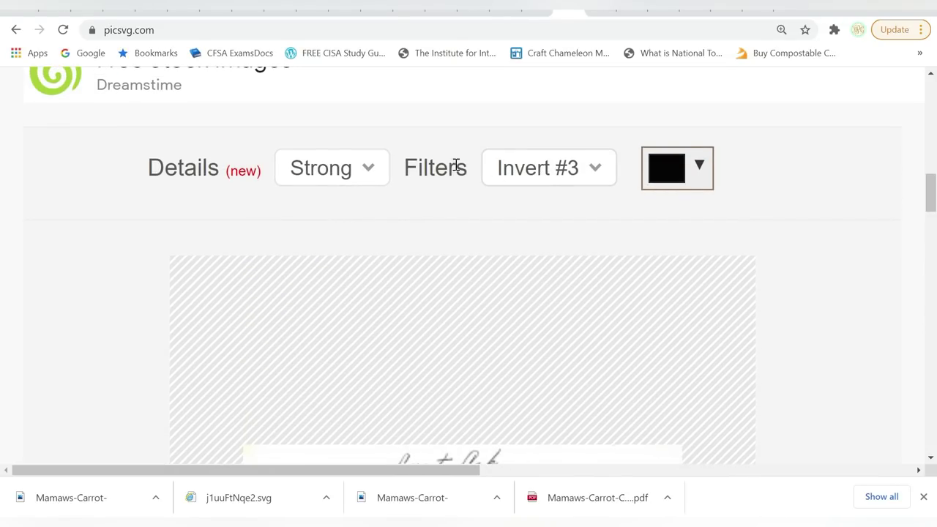
pyautogui.moveTo(933, 212); pyautogui.dragTo(922, 309)
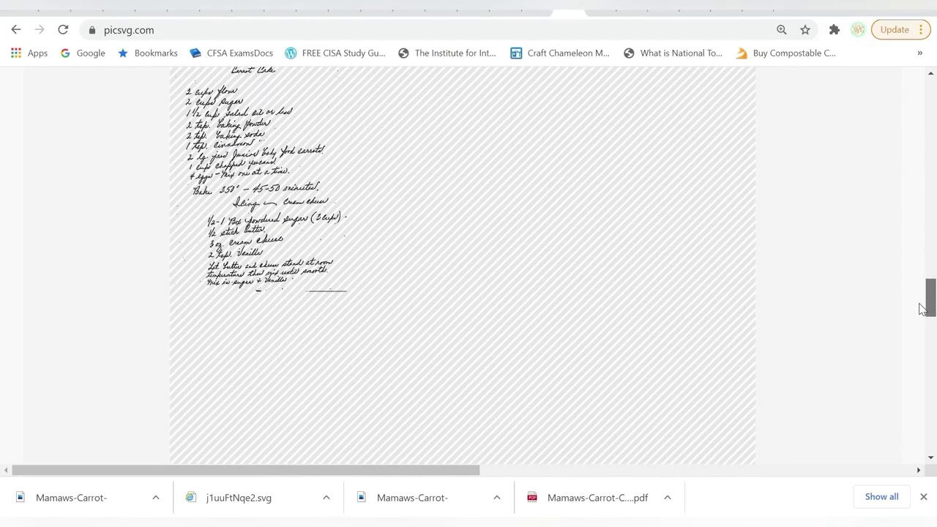
pyautogui.moveTo(922, 308); pyautogui.dragTo(918, 362)
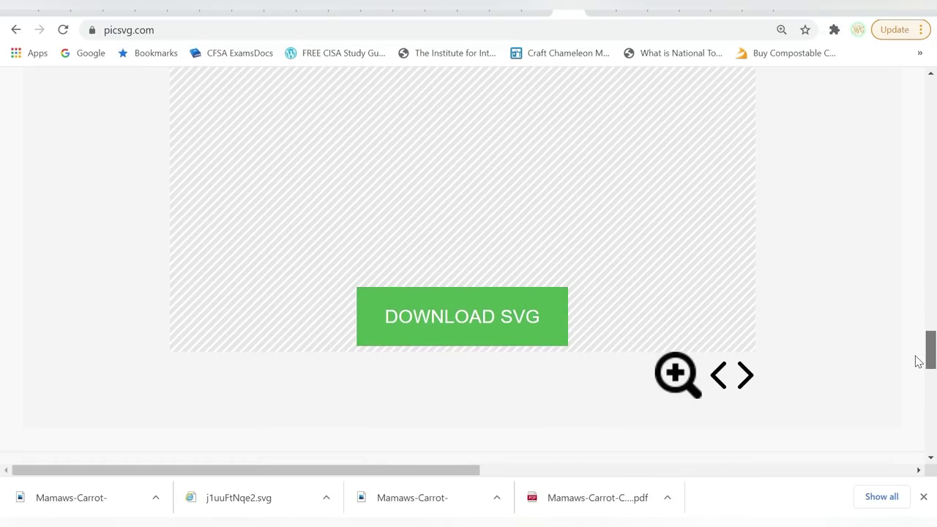
pyautogui.click(461, 316)
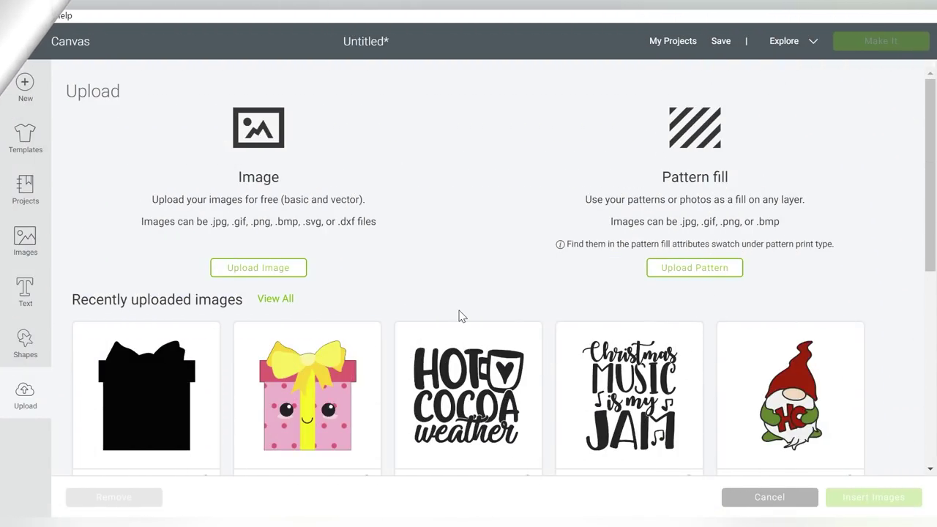
# - Pick the downloaded Pz2L4q2wWD.svg file for upload in Cricut Design Space
pyautogui.click(284, 275)
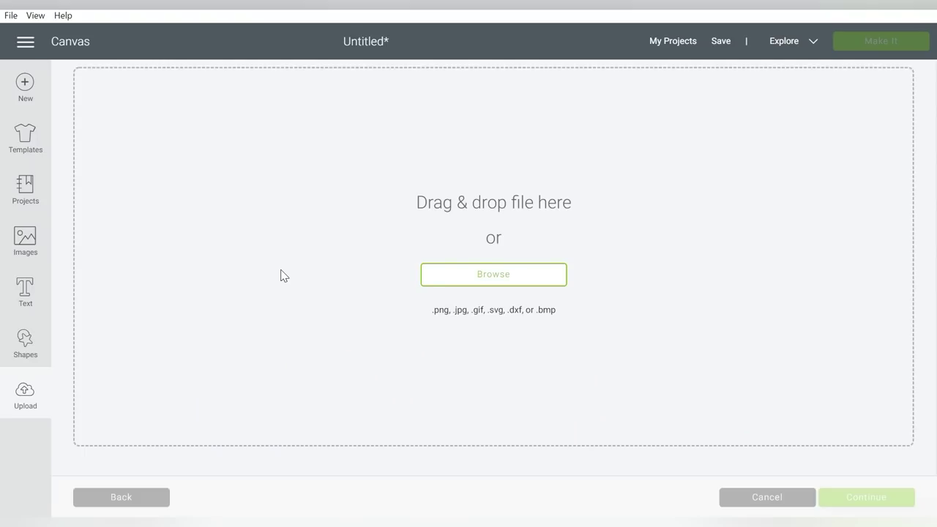
pyautogui.click(439, 281)
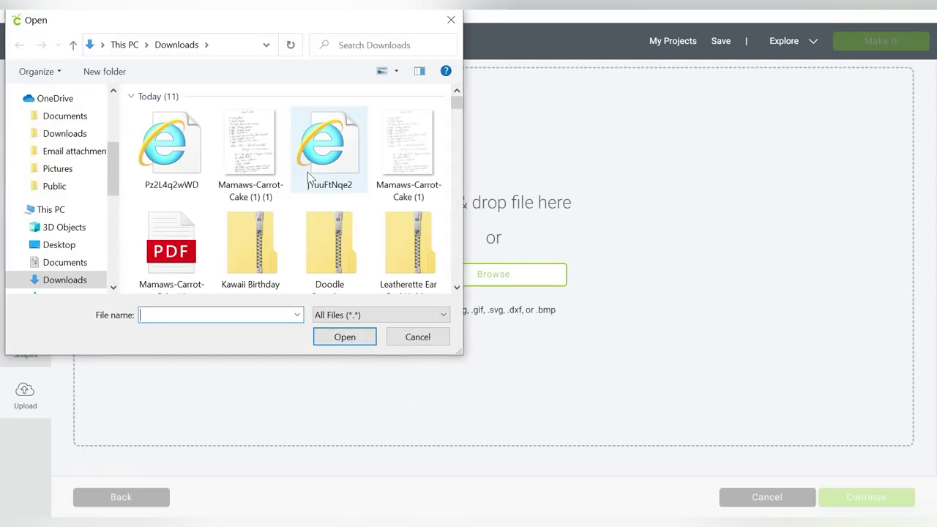
pyautogui.click(175, 158)
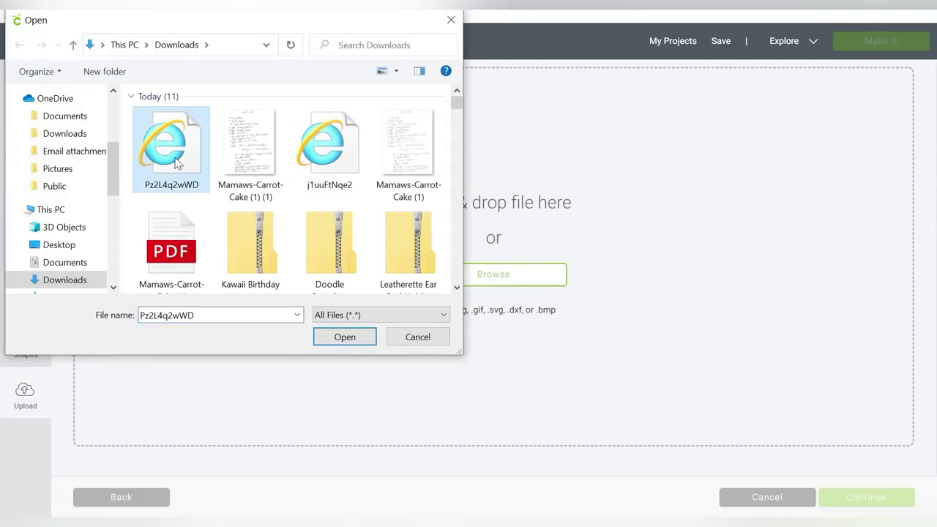
pyautogui.click(343, 337)
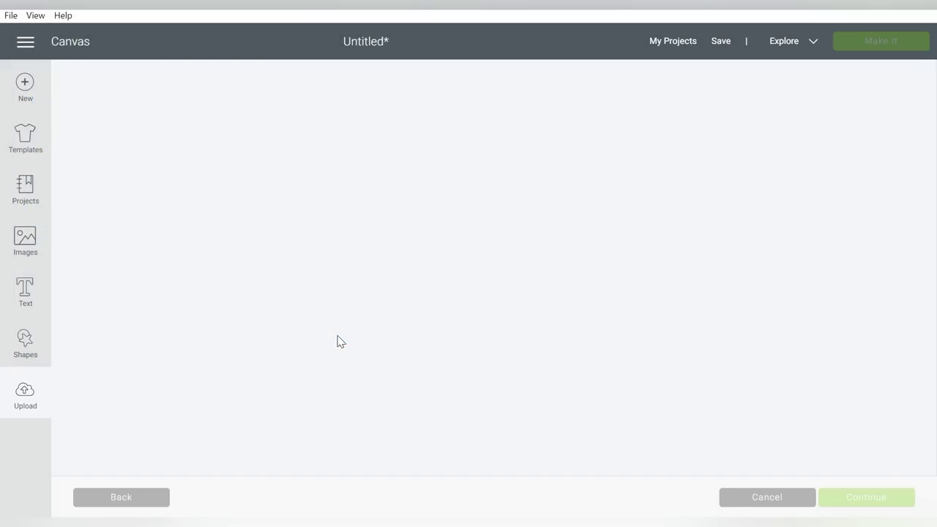
# - Save and insert the recipe image, zoom out, and move it right on the canvas
pyautogui.click(849, 496)
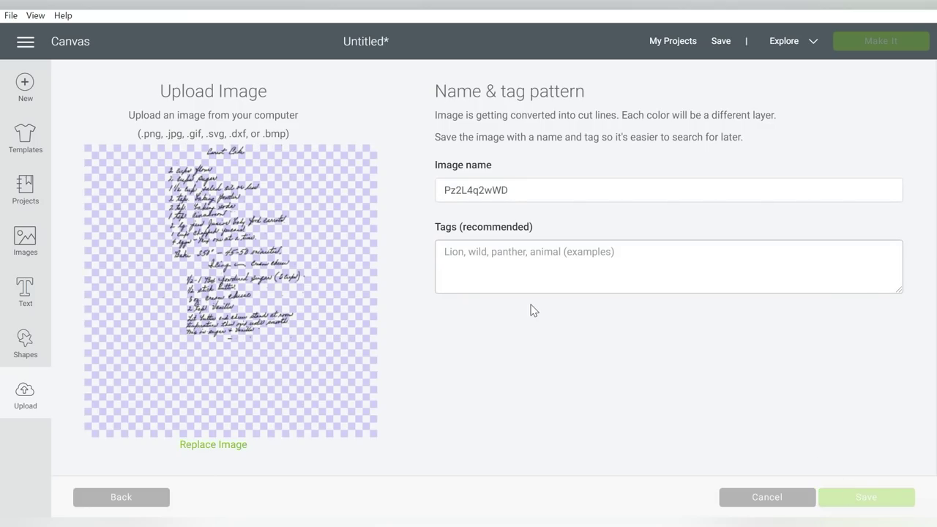
pyautogui.click(827, 497)
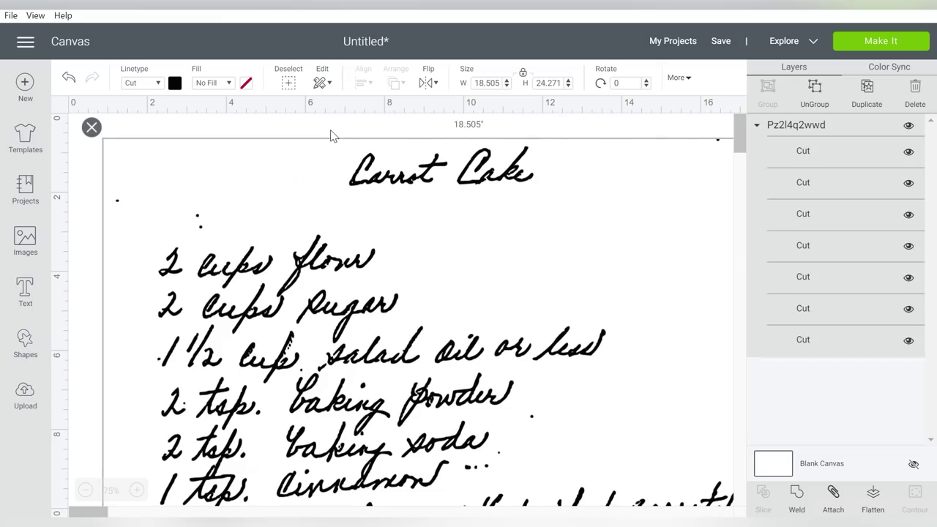
pyautogui.click(227, 134)
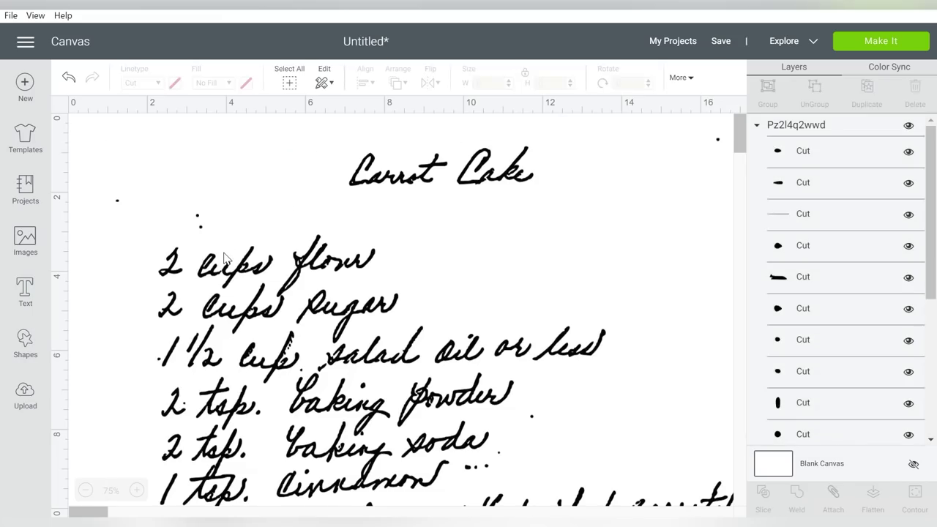
pyautogui.click(85, 490)
pyautogui.moveTo(326, 278); pyautogui.dragTo(374, 278)
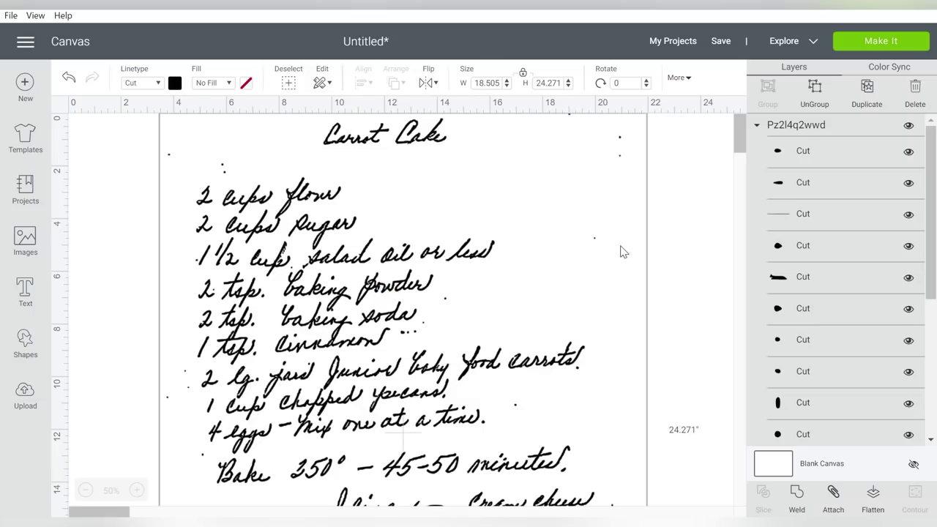
pyautogui.click(655, 229)
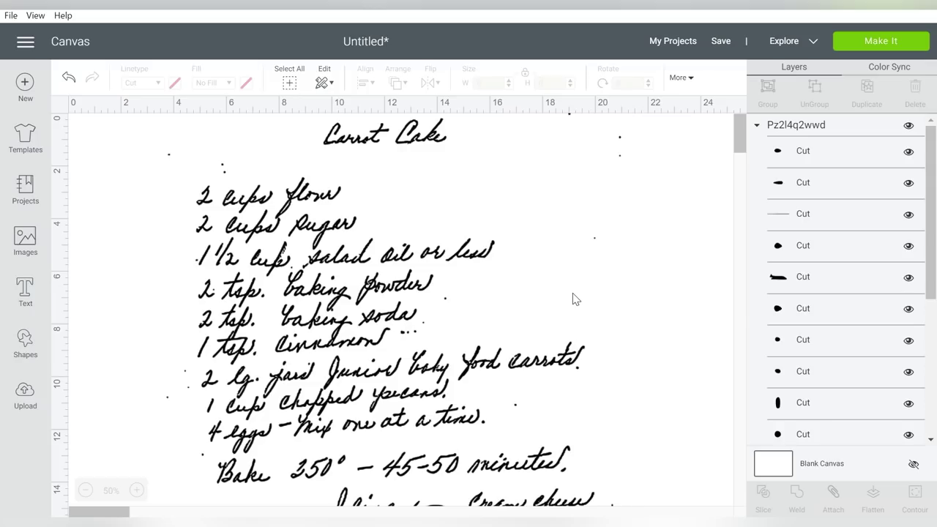
# - Resize the recipe group to 12 in wide, making it 15.739 in tall
pyautogui.click(298, 251)
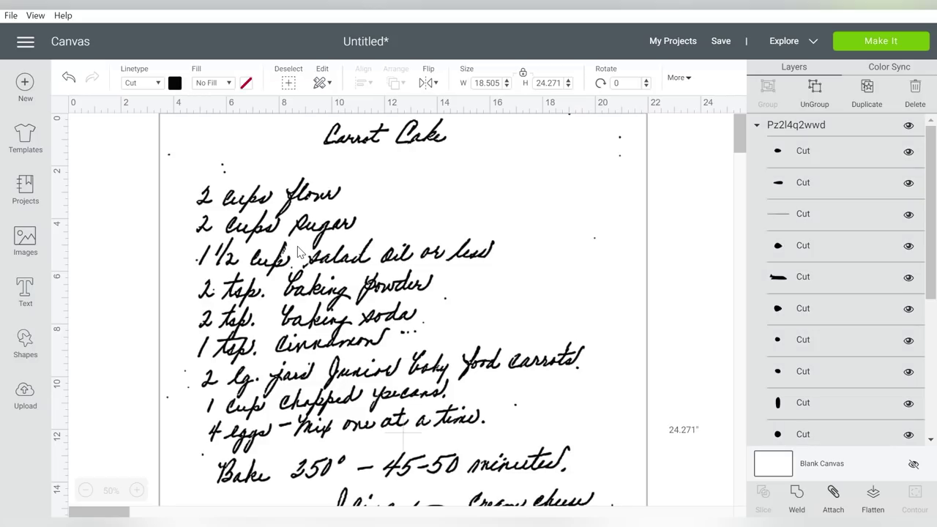
pyautogui.moveTo(361, 315)
pyautogui.mouseDown()
pyautogui.moveTo(397, 369)
pyautogui.moveTo(368, 314)
pyautogui.mouseUp()
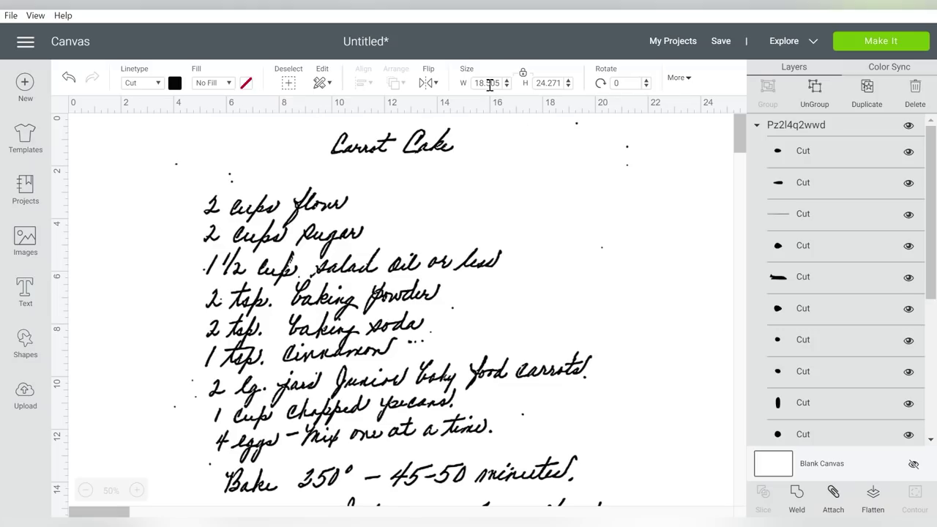
pyautogui.click(490, 84)
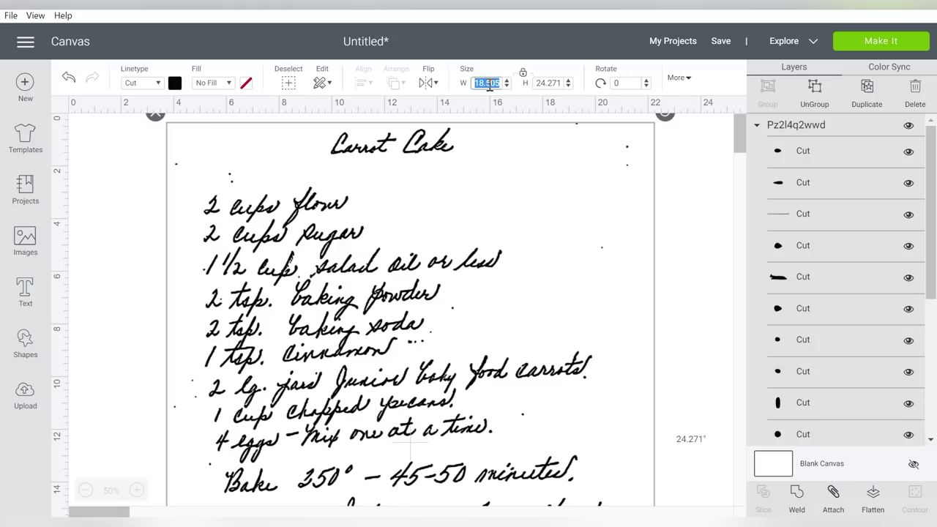
pyautogui.write('12')
pyautogui.press('Return')
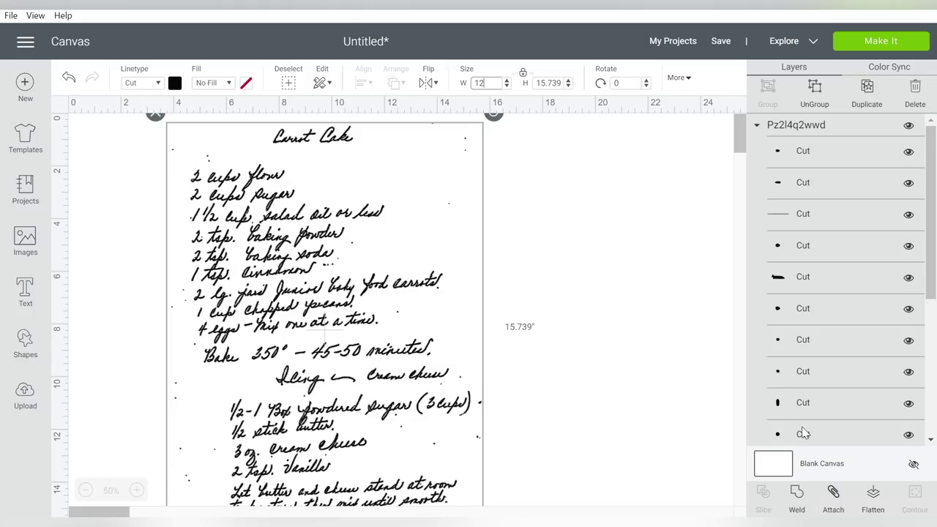
# - Attach the recipe layers, set height to 11 in (8.387 in wide), and send to the mat
pyautogui.click(833, 492)
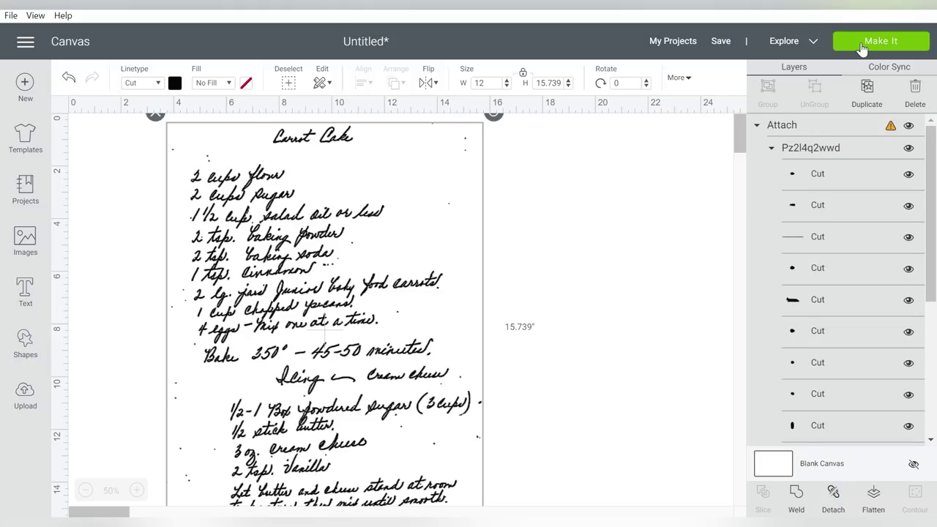
pyautogui.click(539, 85)
pyautogui.press('BackSpace')
pyautogui.write('11')
pyautogui.press('Return')
pyautogui.click(878, 43)
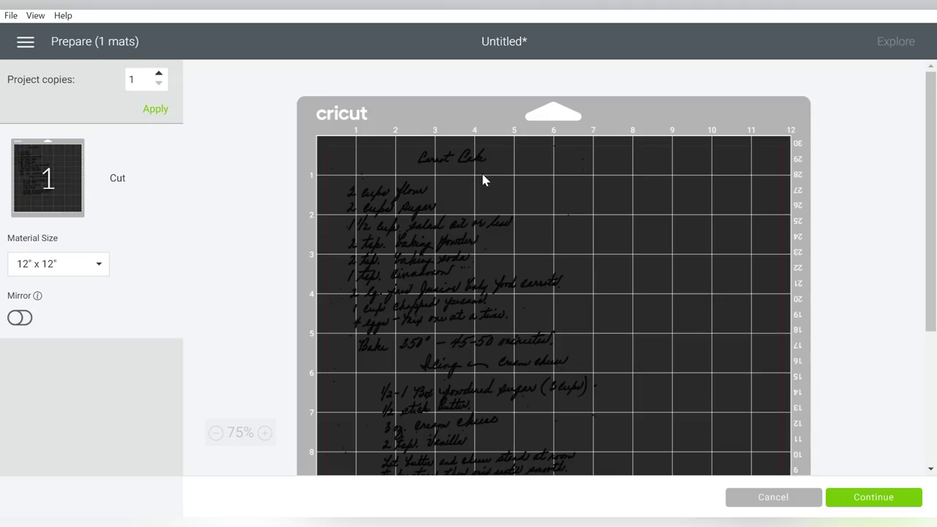
# - Inspect the mat preview by scrolling, zooming in, then zooming back out to 75%
pyautogui.moveTo(928, 155); pyautogui.dragTo(925, 184)
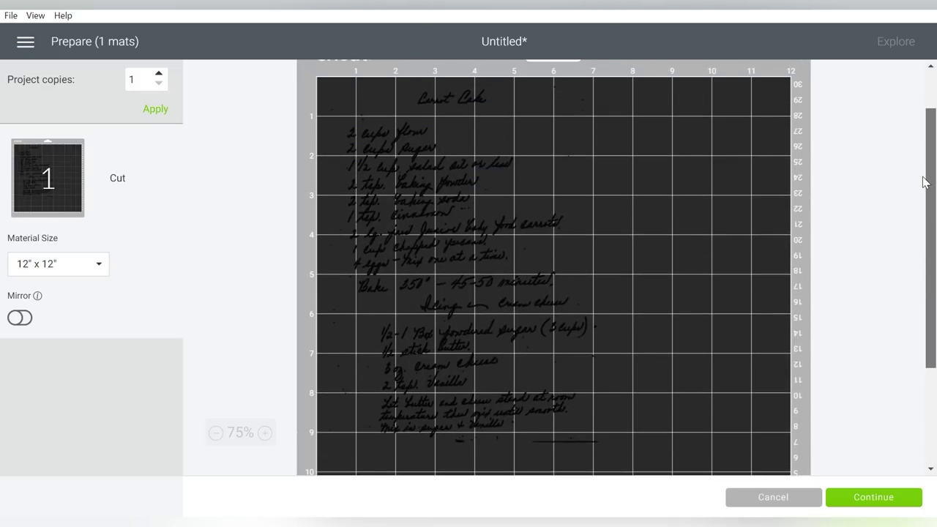
pyautogui.moveTo(925, 183); pyautogui.dragTo(931, 157)
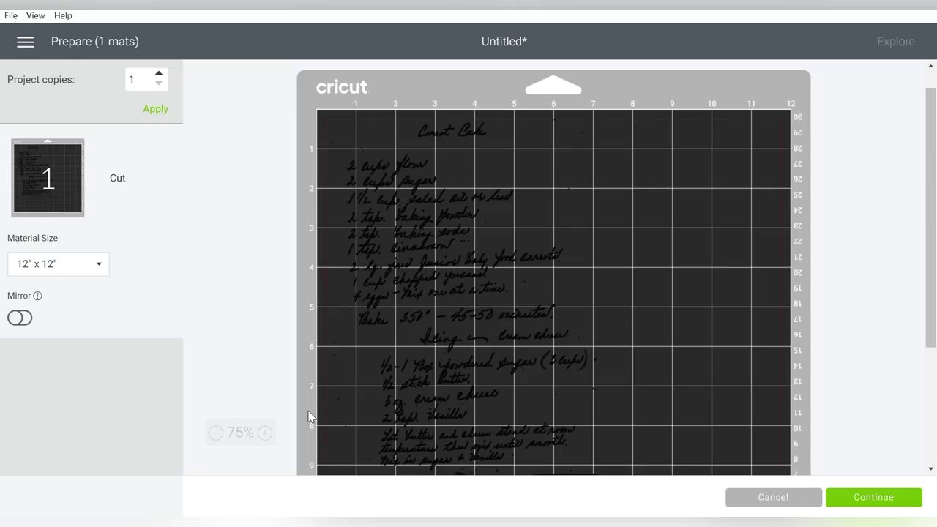
pyautogui.doubleClick(265, 433)
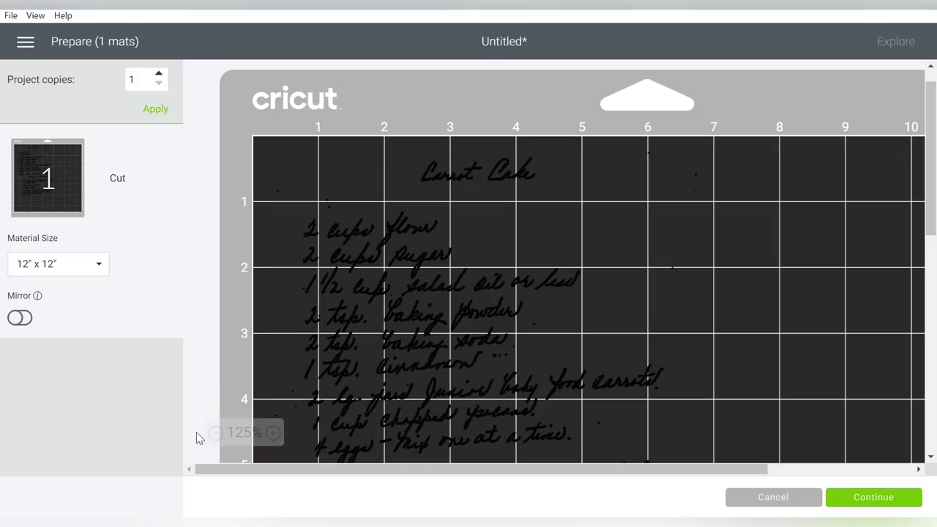
pyautogui.click(216, 433)
pyautogui.click(215, 433)
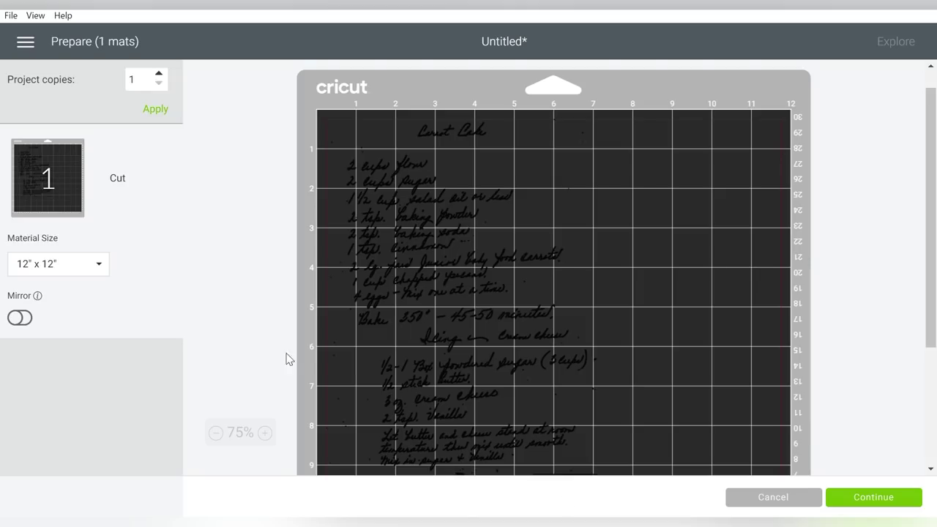
# - Return to the canvas, set the recipe's Fill to Print, and dismiss the incompatible warning
pyautogui.click(25, 45)
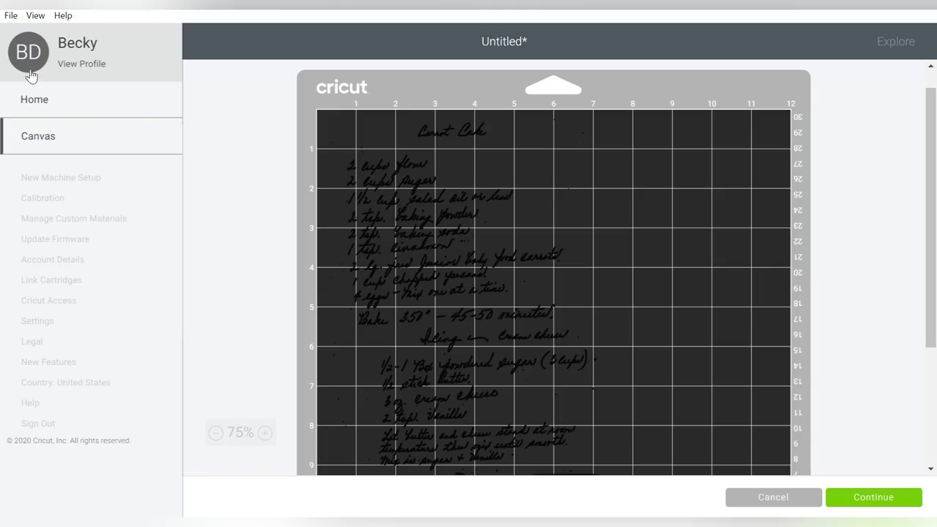
pyautogui.click(34, 137)
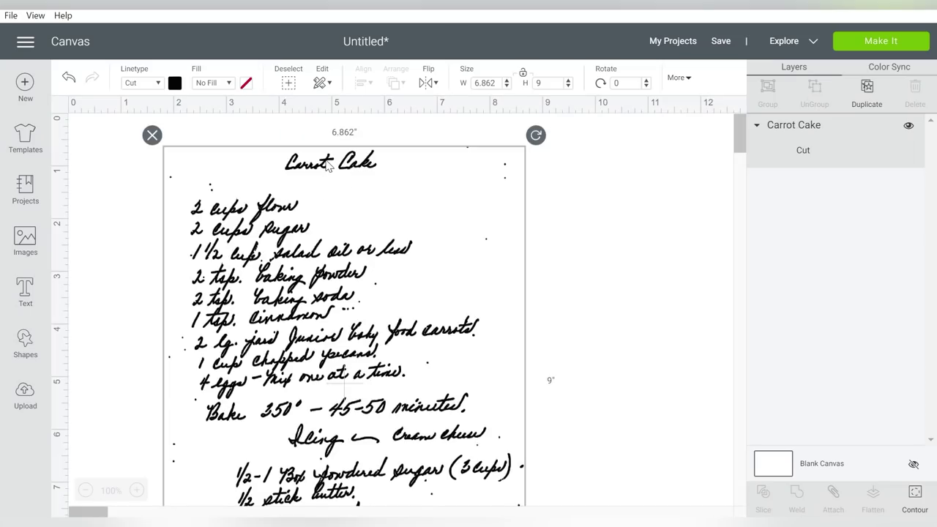
pyautogui.click(205, 84)
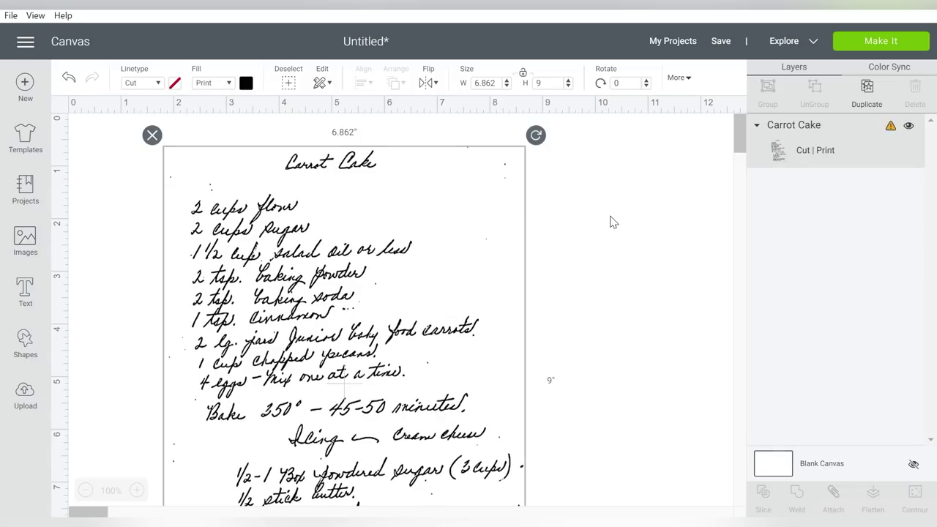
pyautogui.click(891, 43)
pyautogui.click(469, 326)
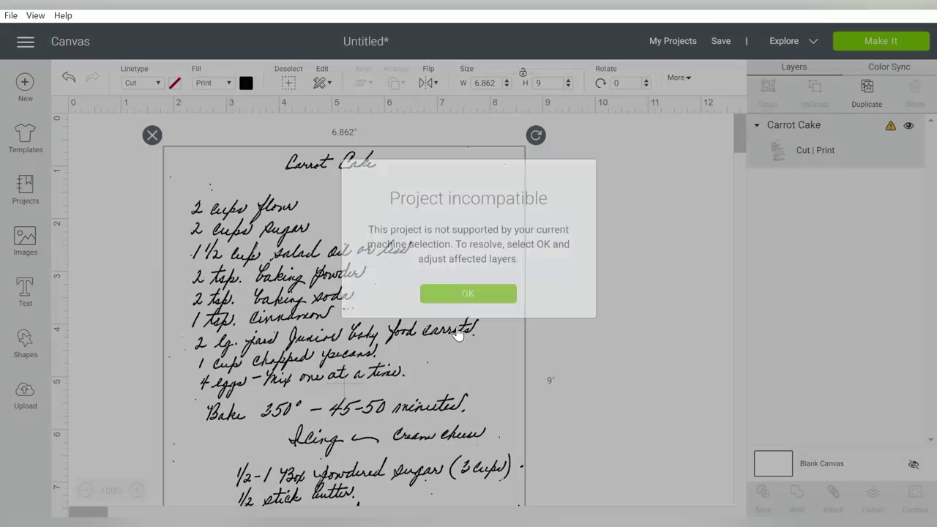
# - Set the recipe width to 6.25 in, making it 9 in tall
pyautogui.write('6.25')
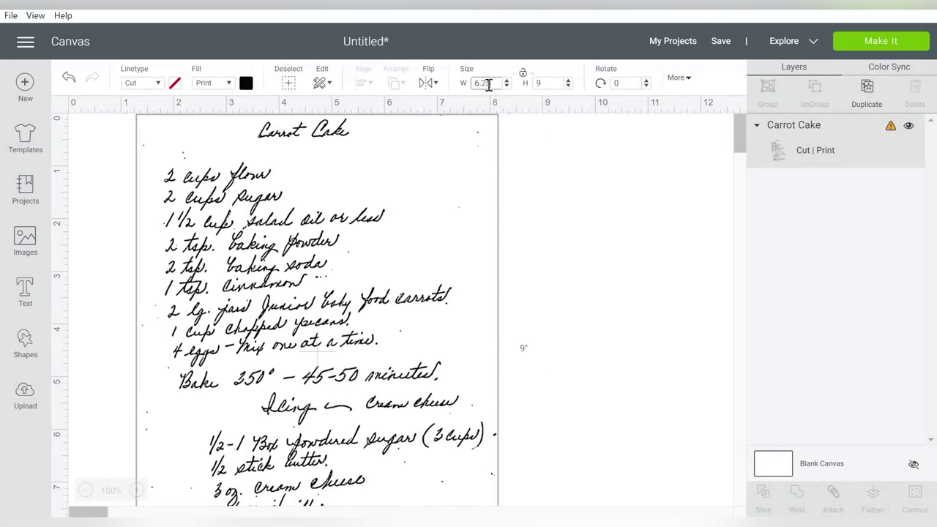
pyautogui.press('Return')
pyautogui.click(483, 83)
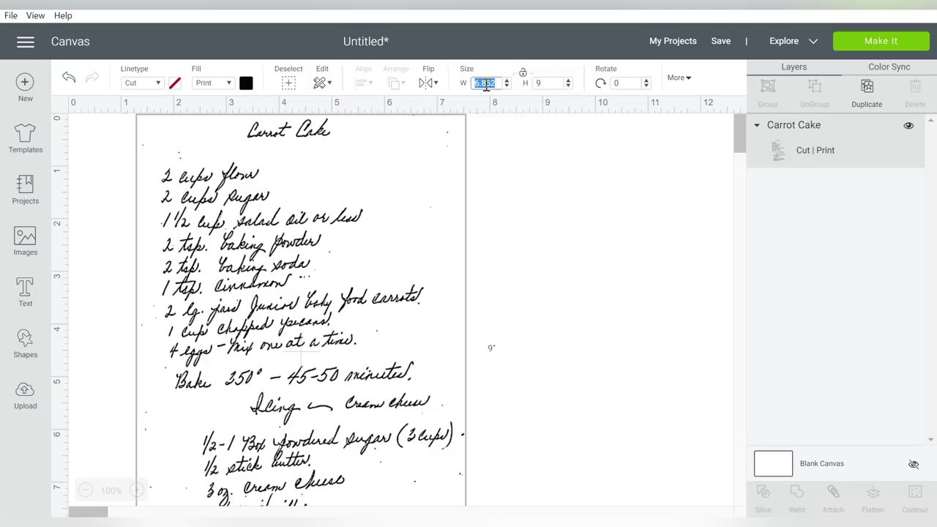
pyautogui.hotkey('ctrl', 'z')
# - Preview the Carrot Cake recipe as Print then Cut on one 8.5" x 11" Letter mat
pyautogui.click(867, 44)
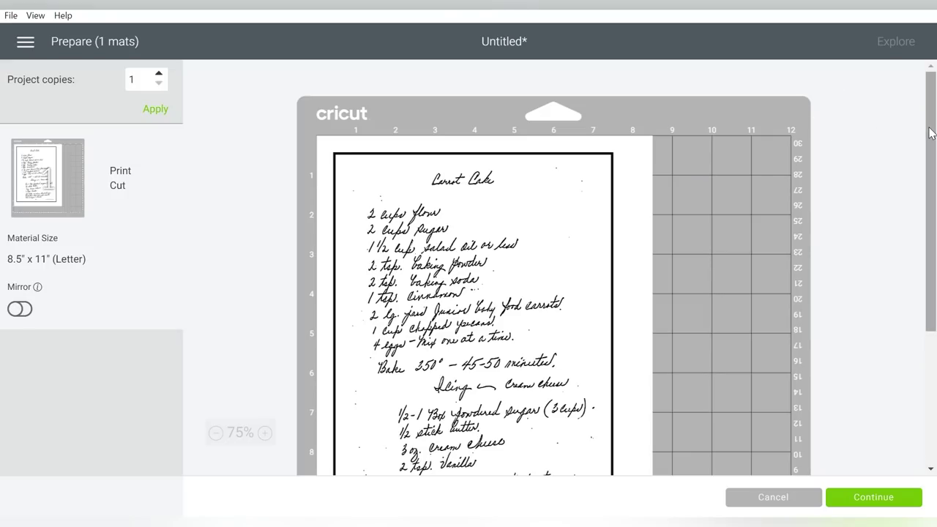
pyautogui.moveTo(935, 118); pyautogui.dragTo(934, 156)
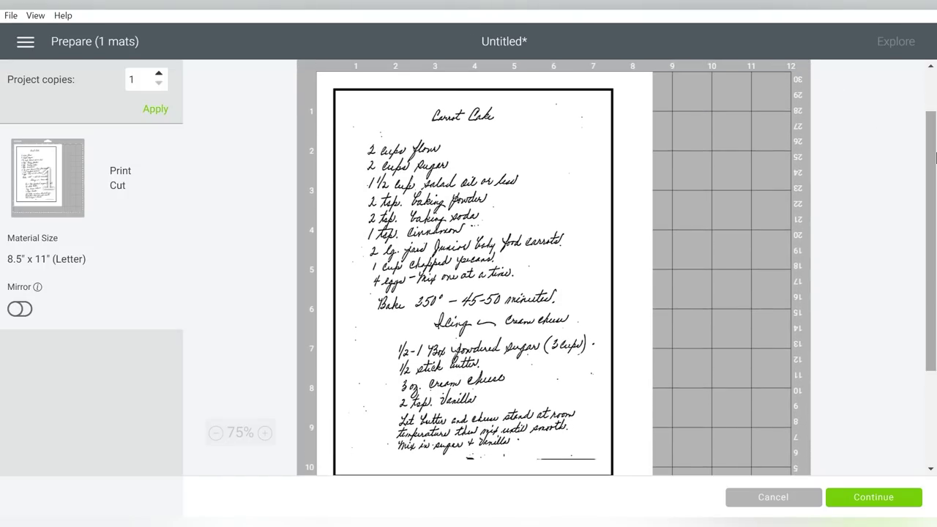